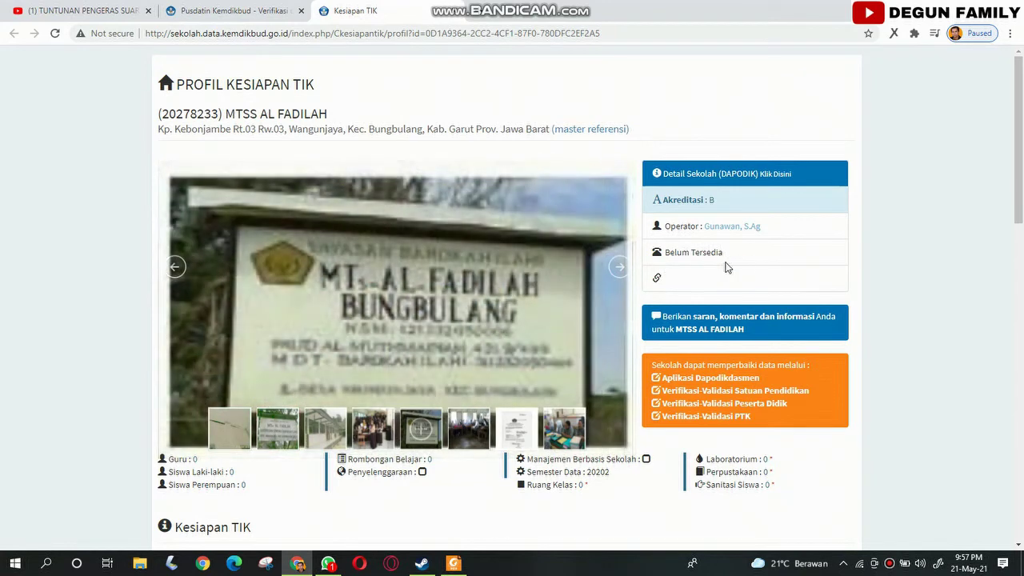
- Review the school's ICT readiness profile, including verification status, readiness variables, and the map of nearby schools
scroll(814, 366, down, 2)
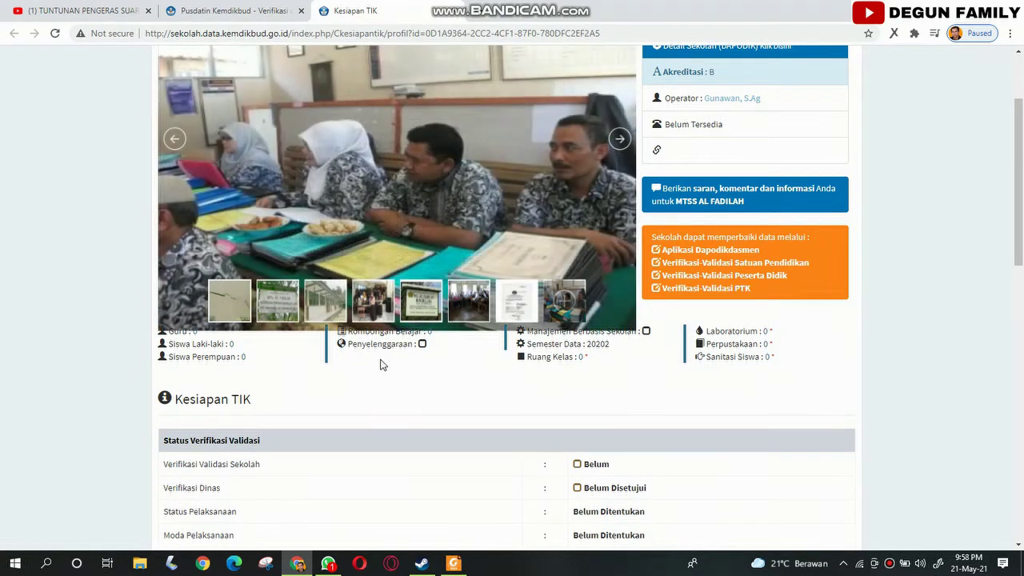
scroll(382, 362, up, 2)
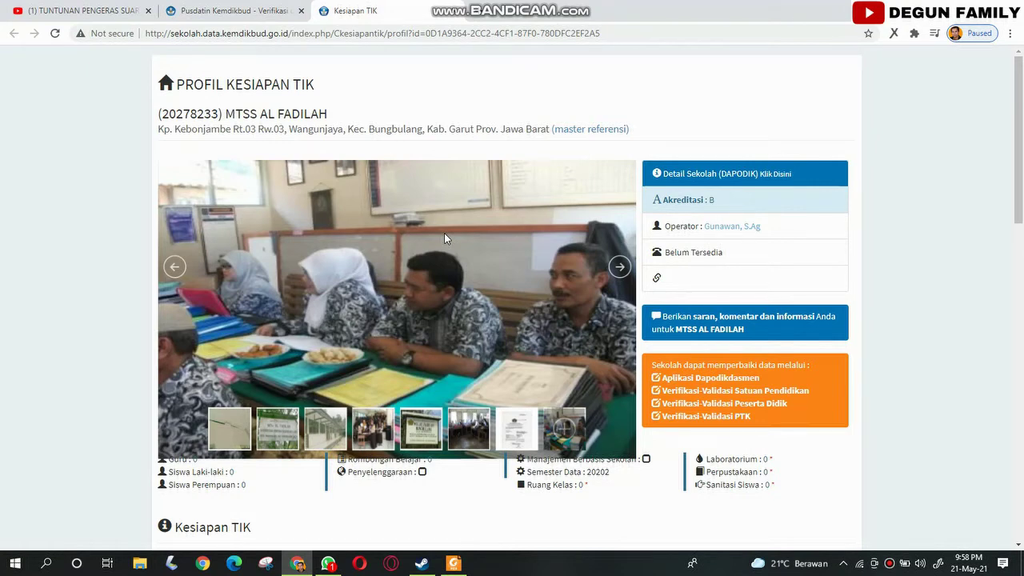
scroll(445, 233, down, 3)
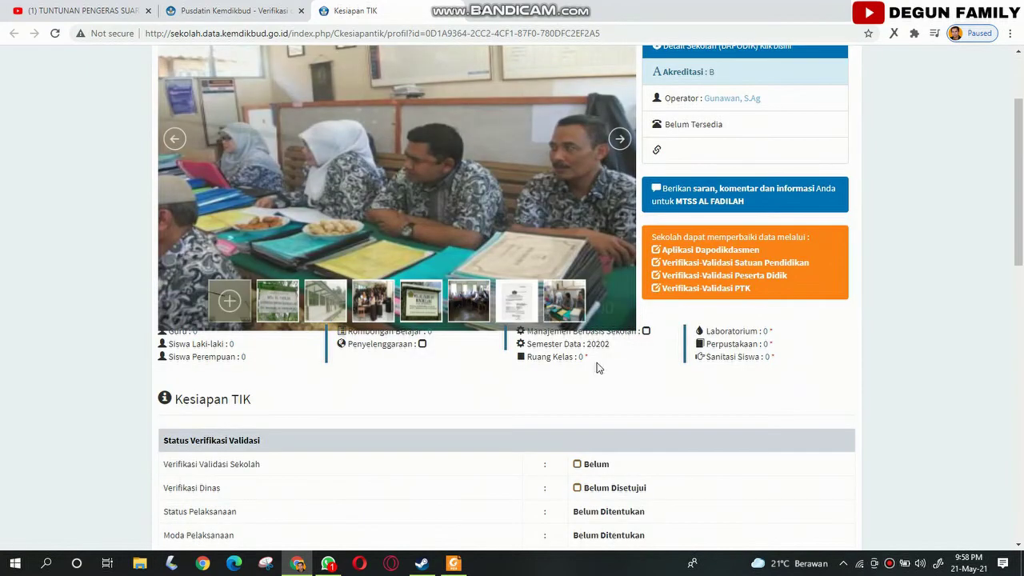
scroll(535, 353, down, 2)
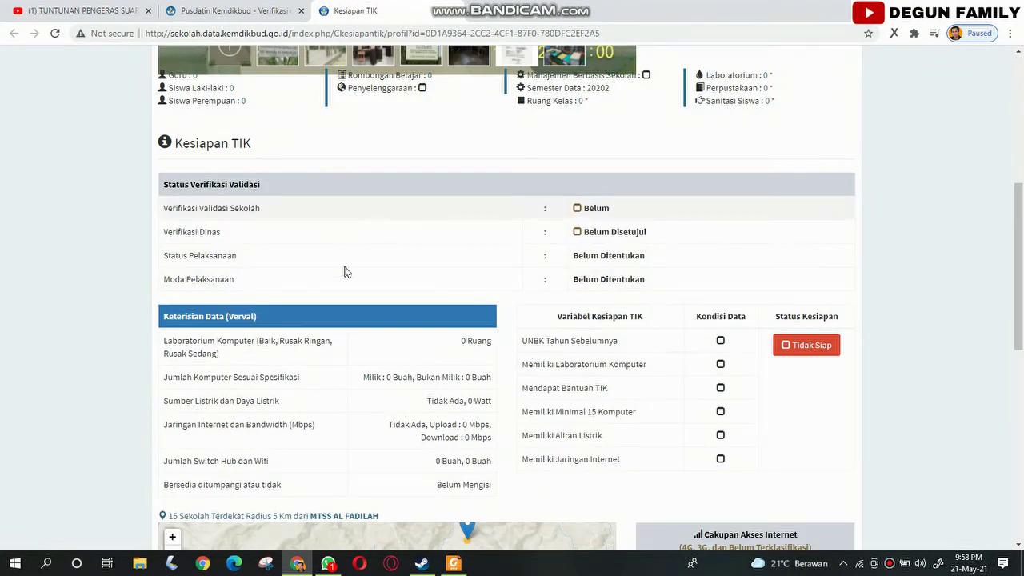
scroll(309, 284, down, 3)
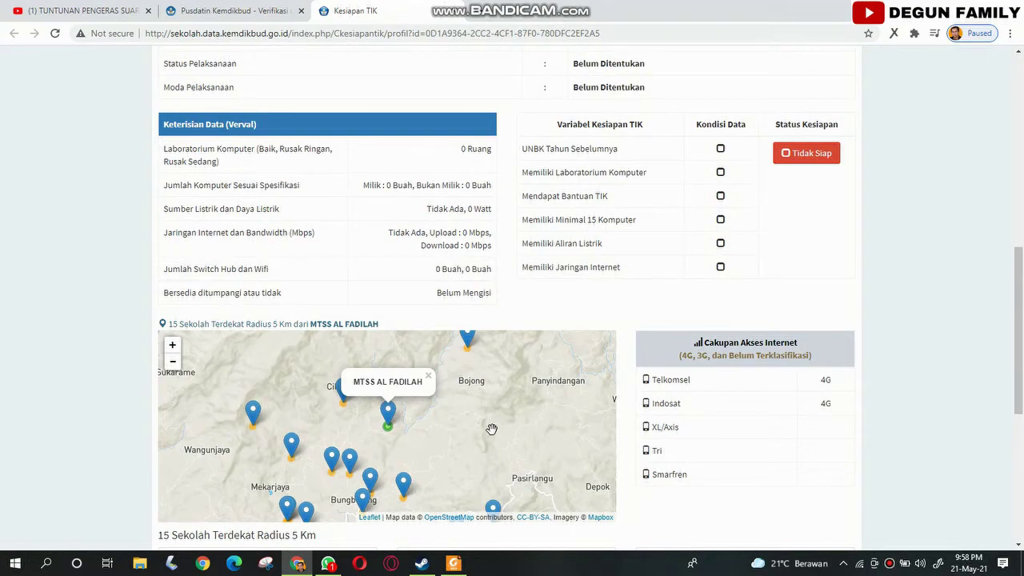
scroll(488, 428, down, 2)
scroll(718, 410, up, 7)
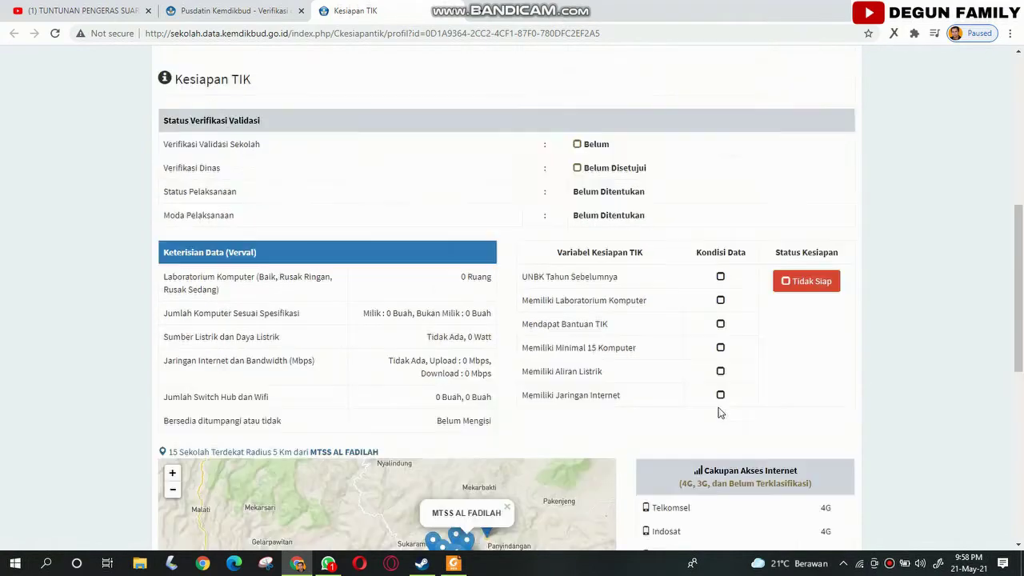
scroll(716, 410, down, 7)
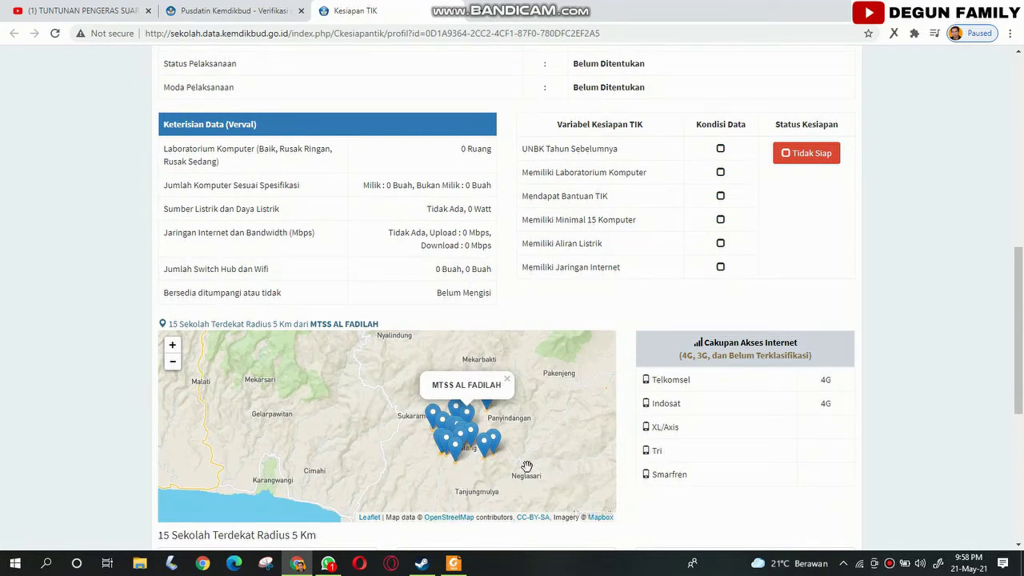
scroll(513, 446, down, 2)
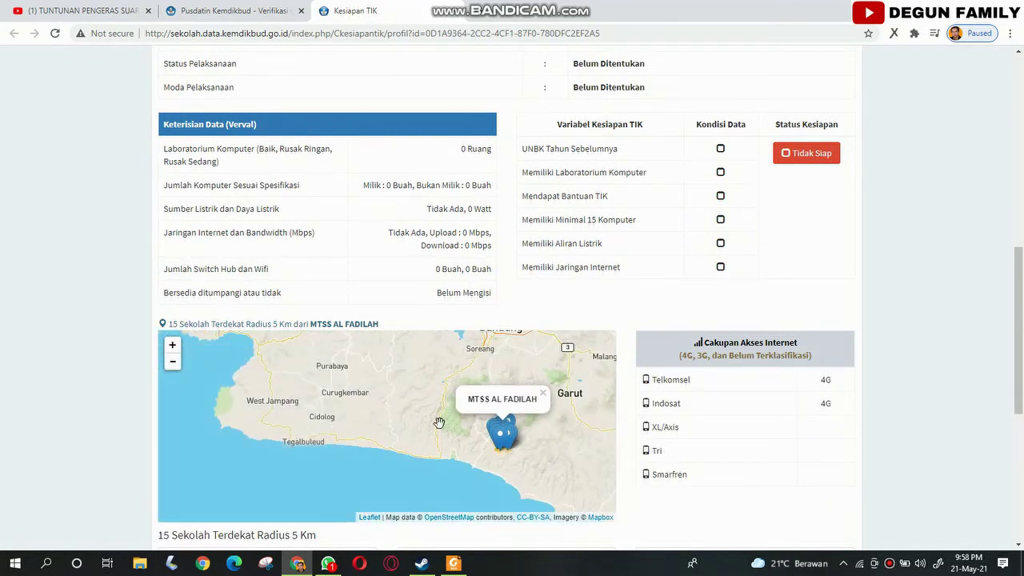
scroll(444, 422, up, 2)
scroll(449, 419, up, 1)
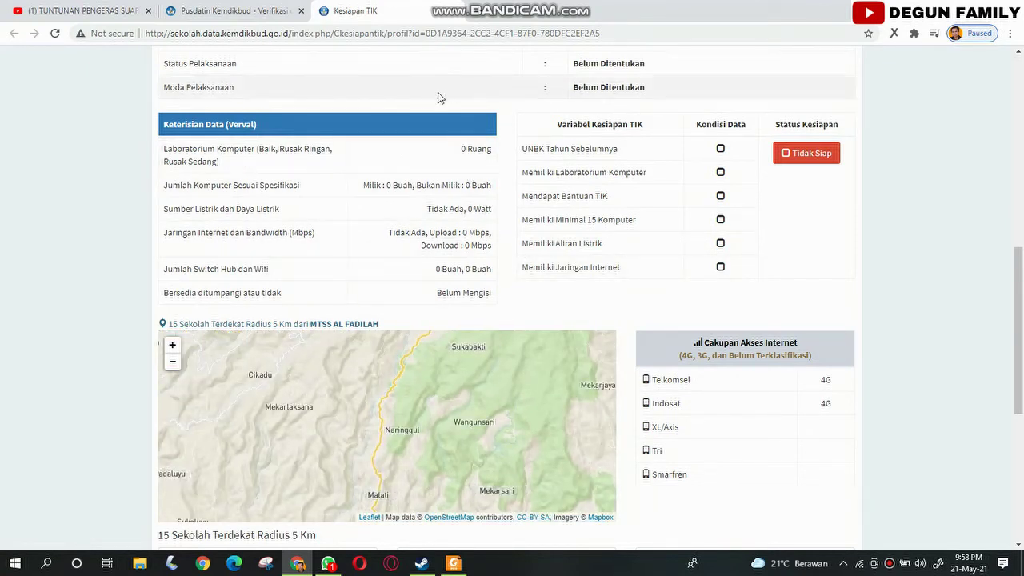
- Close the school profile page and open the Verval form for Kesiapan TIK
click(458, 12)
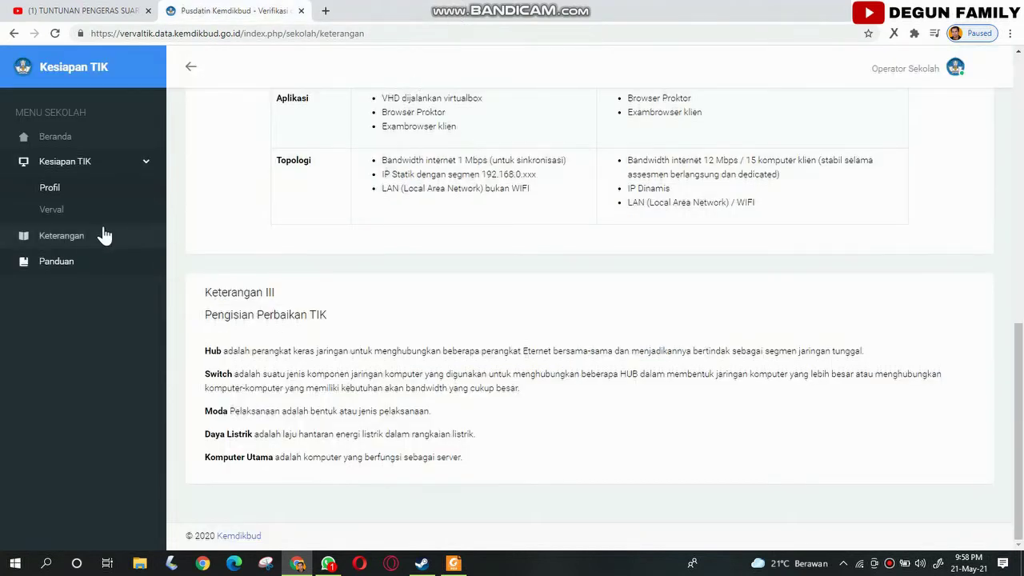
click(53, 214)
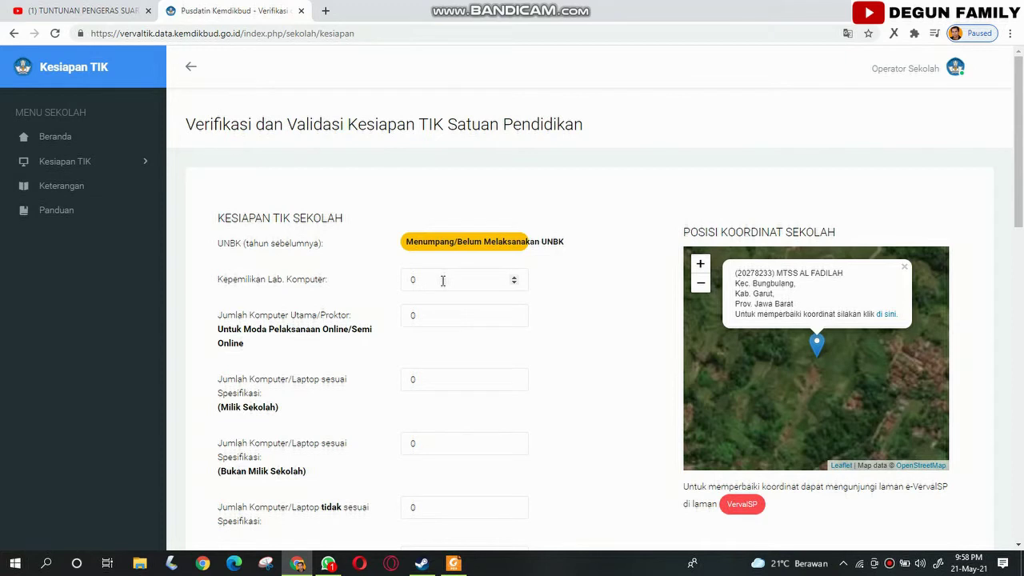
- Set the main/proctor computer count to 1 and the count of compliant computers not owned by the school to 10
scroll(396, 358, down, 1)
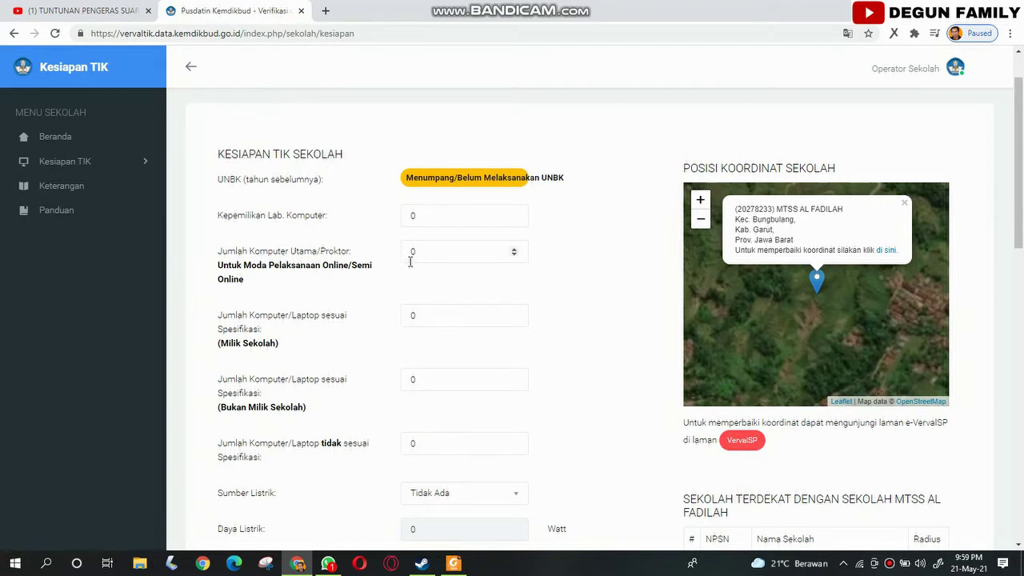
drag(421, 256, 402, 256)
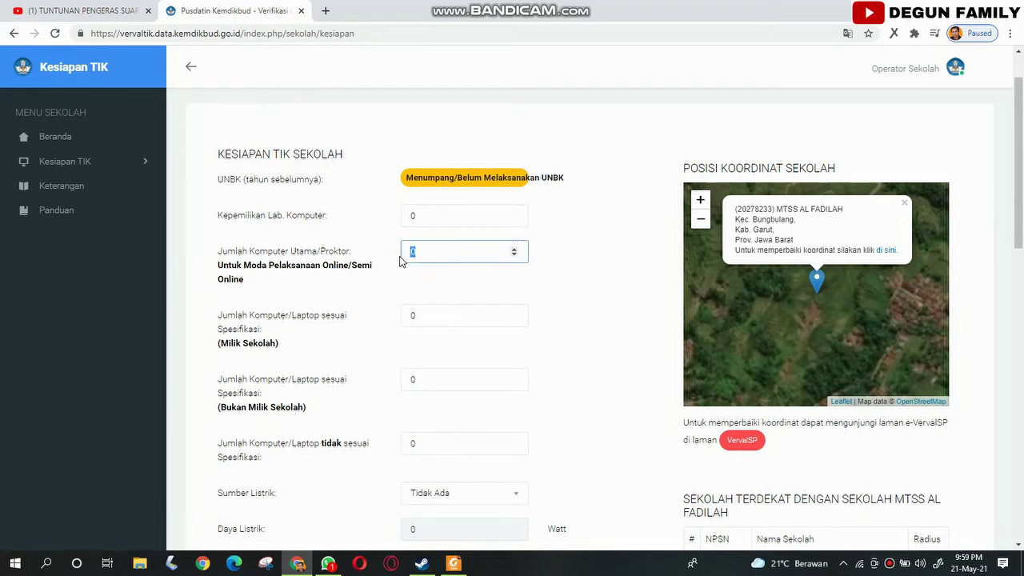
text(1)
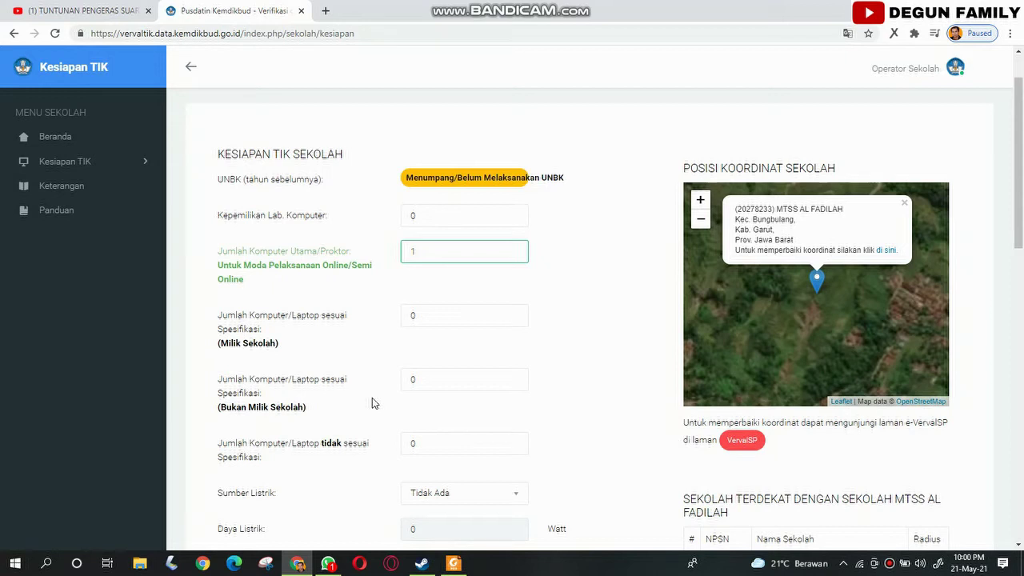
click(412, 384)
text(1)
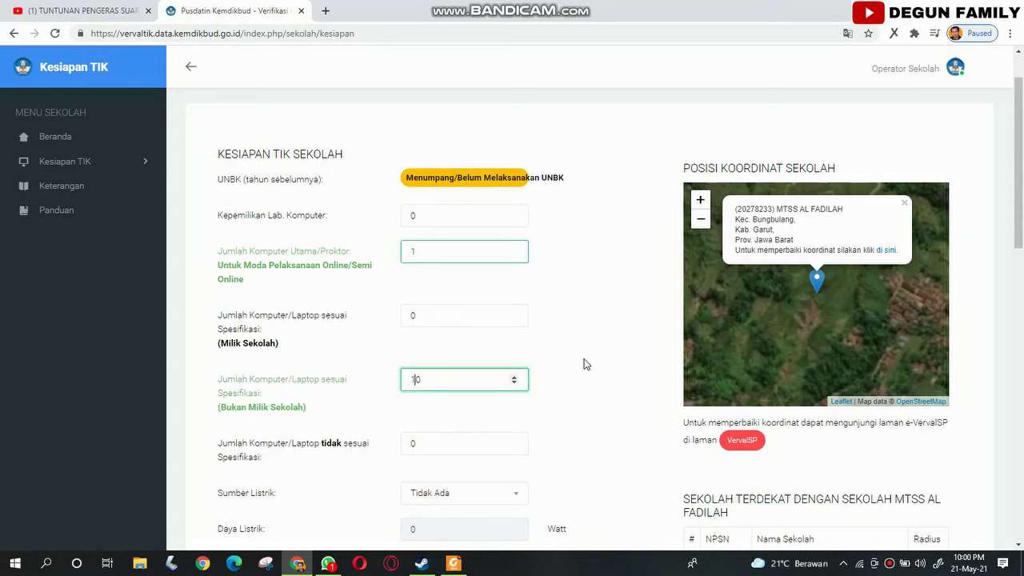
- Set the electricity source (Sumber Listrik) to PLN and the power (Daya Listrik) to 900 watts
scroll(611, 345, down, 1)
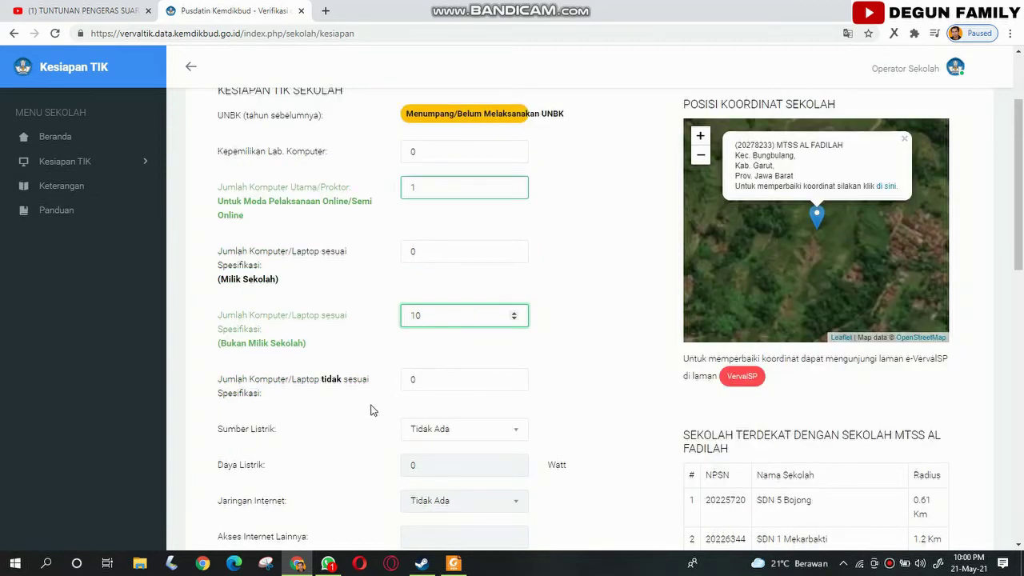
scroll(515, 357, down, 1)
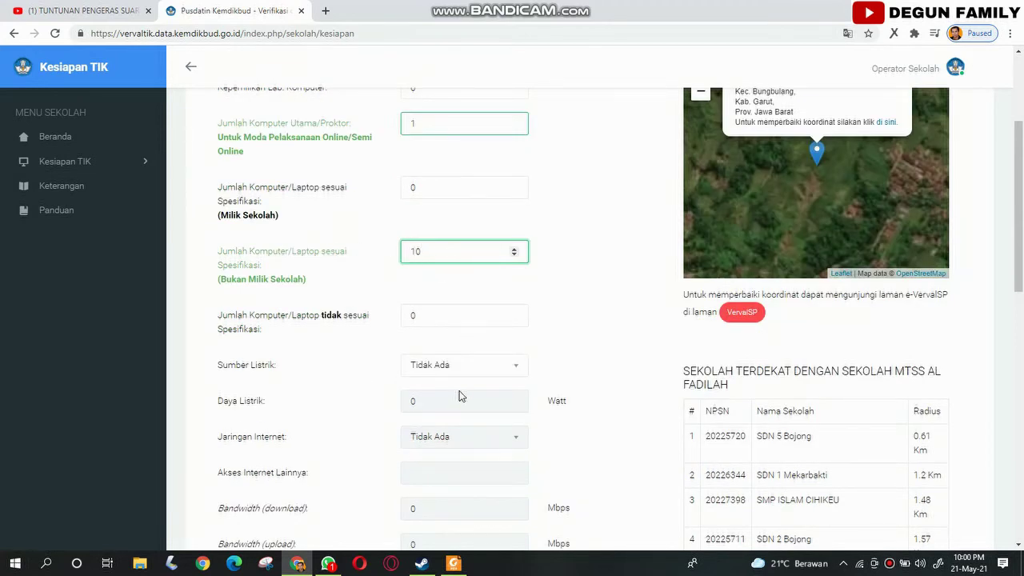
scroll(460, 396, down, 2)
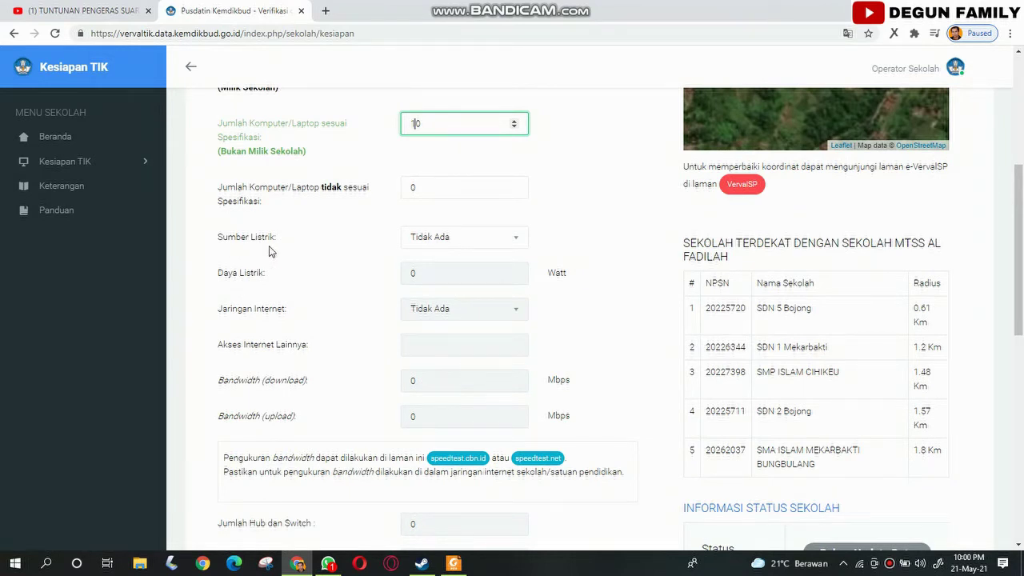
click(479, 244)
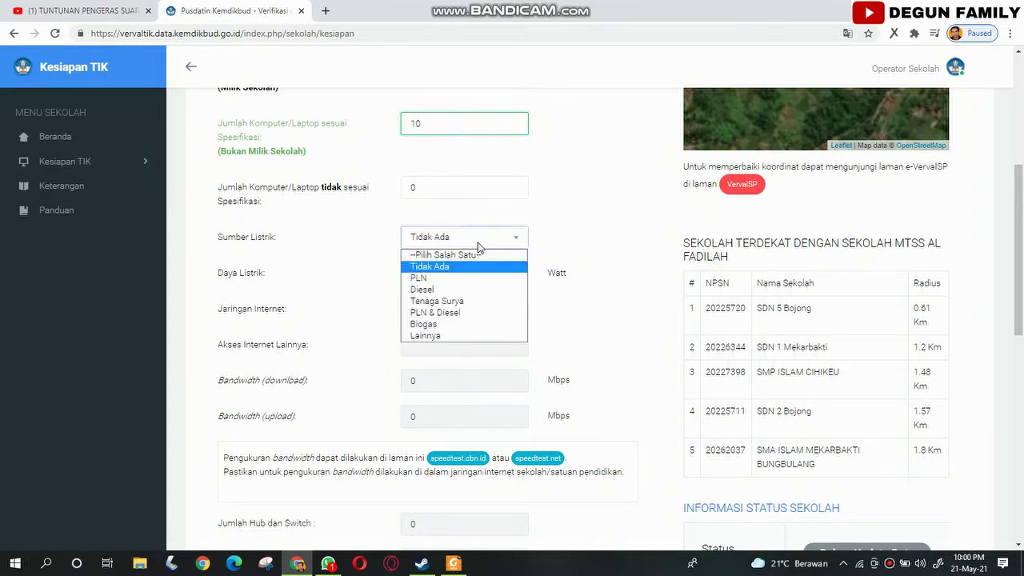
click(443, 278)
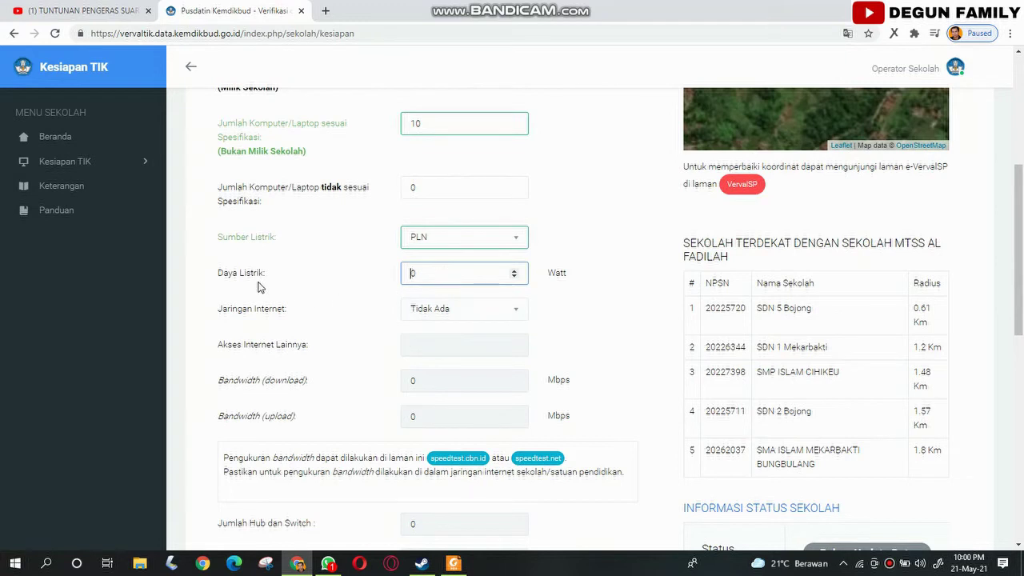
text(900)
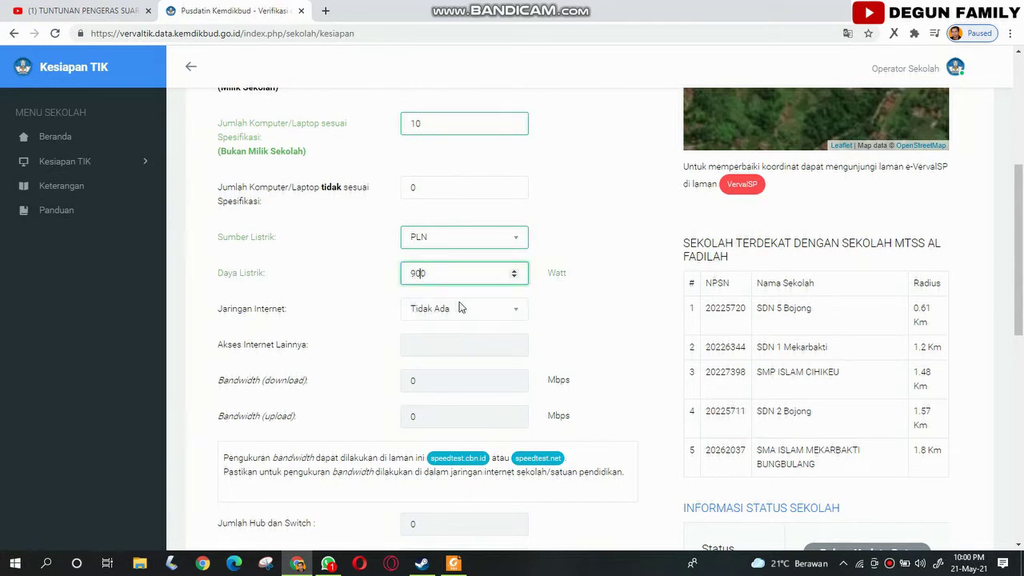
click(580, 346)
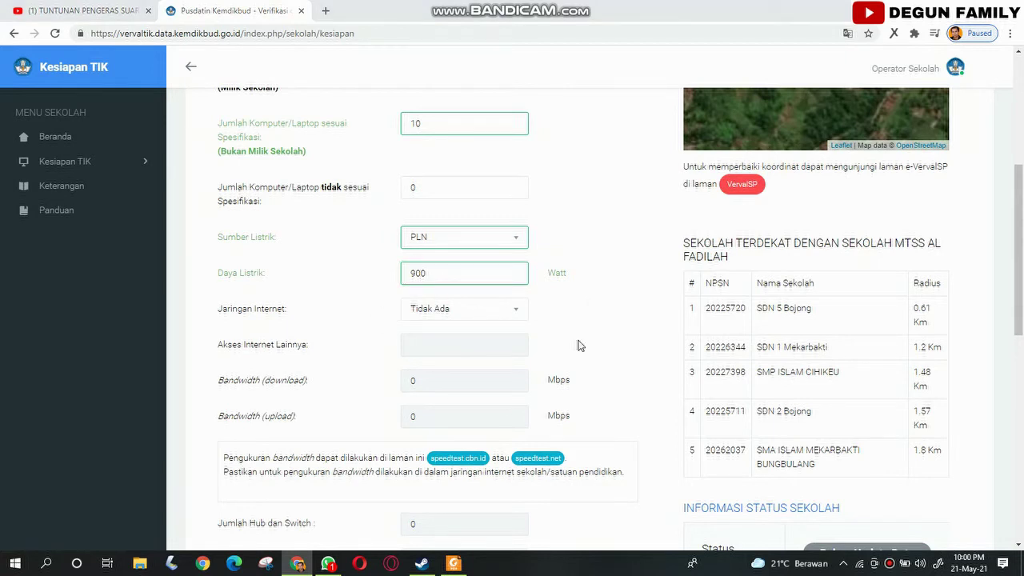
- Look through the available internet providers and set Jaringan Internet to Telkomsel Flash
click(417, 319)
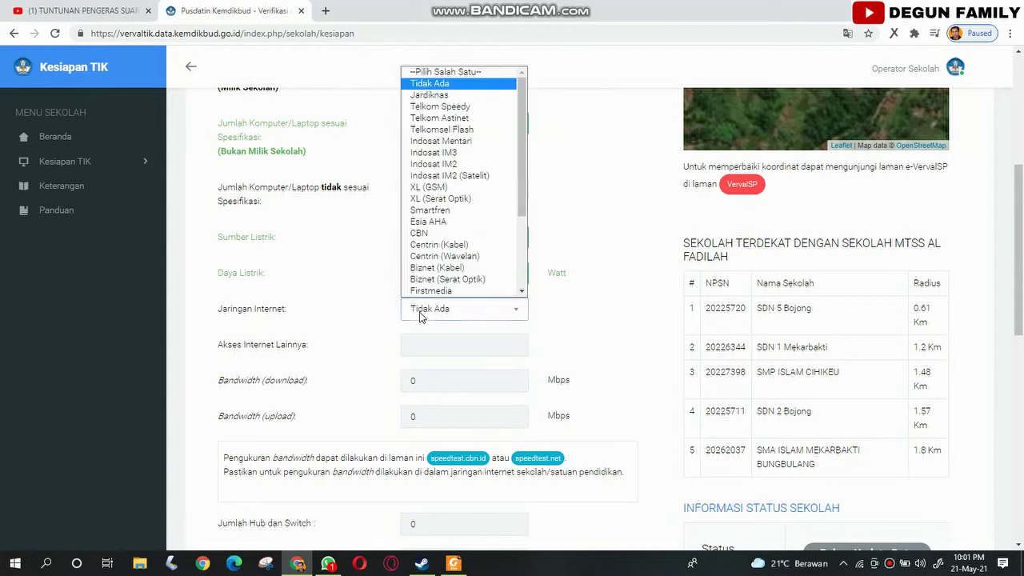
scroll(456, 260, down, 1)
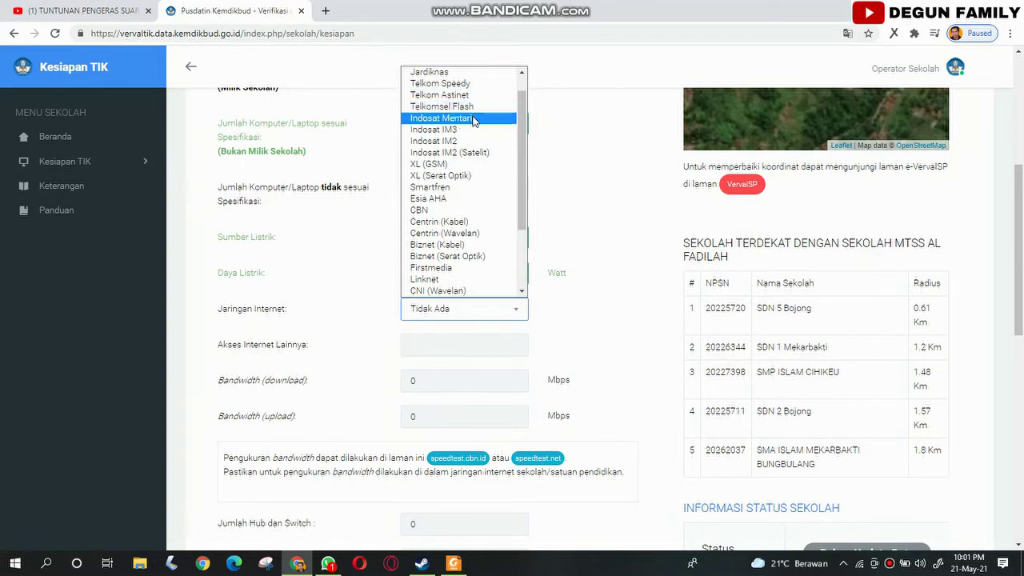
drag(518, 164, 522, 225)
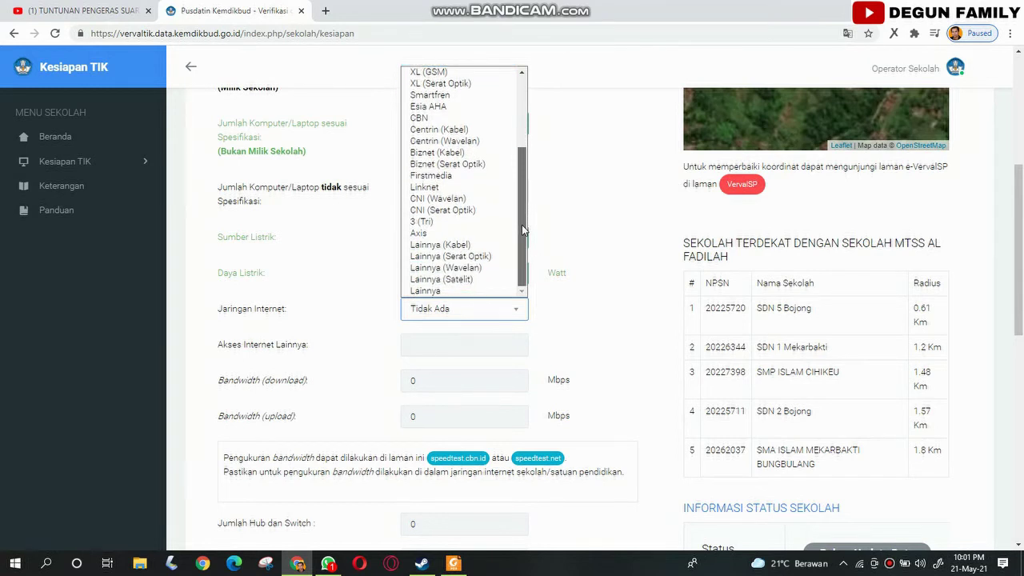
drag(522, 225, 525, 156)
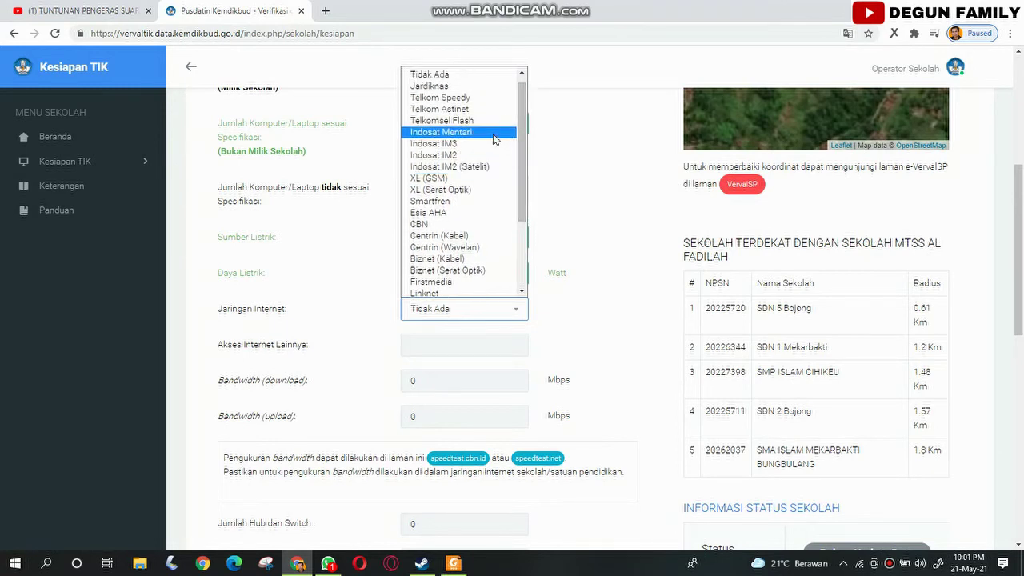
click(479, 120)
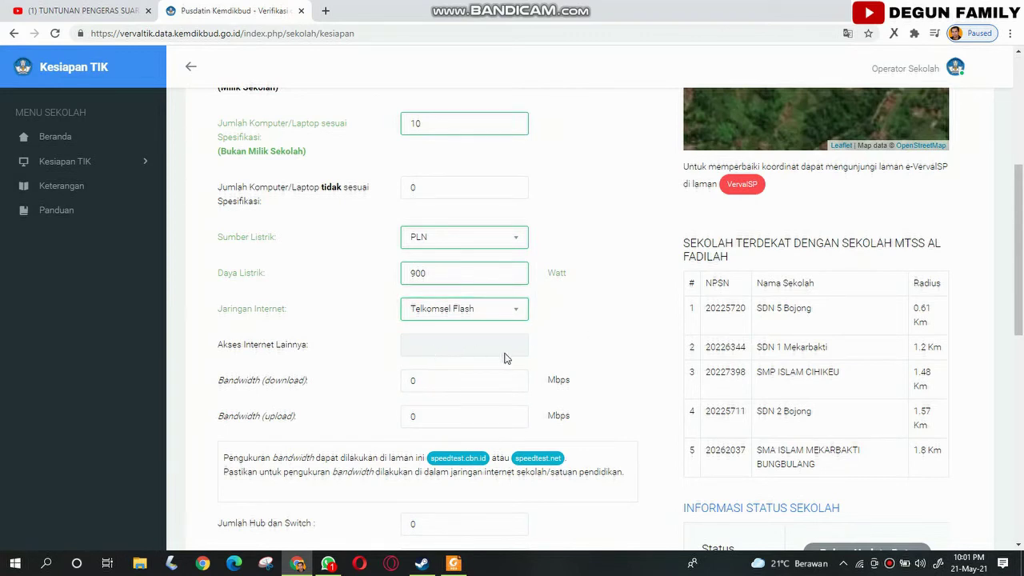
- Set the download bandwidth to 2 Mbps and the upload bandwidth to 1 Mbps
scroll(522, 350, down, 1)
scroll(521, 349, down, 1)
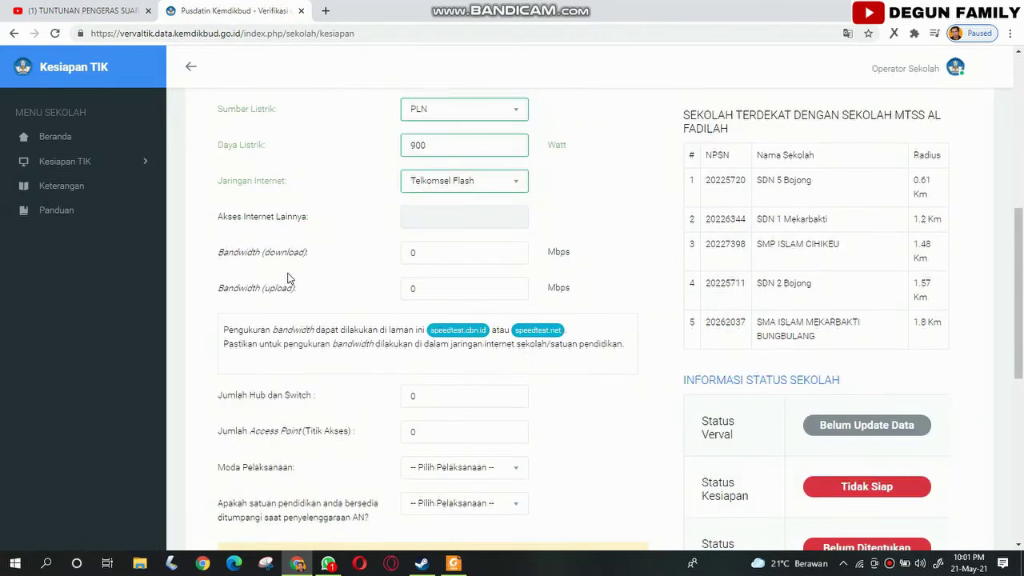
double_click(413, 253)
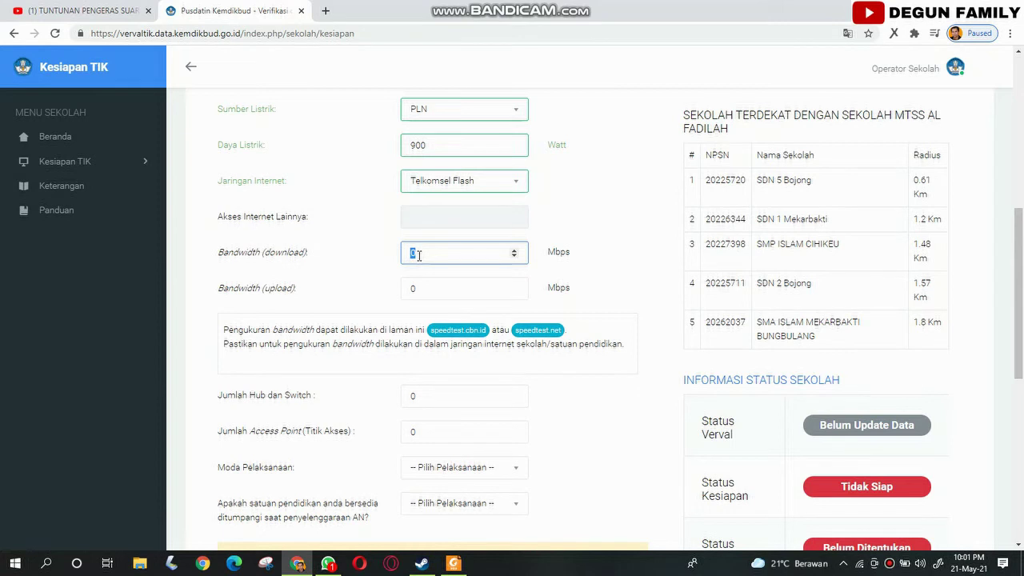
text(2)
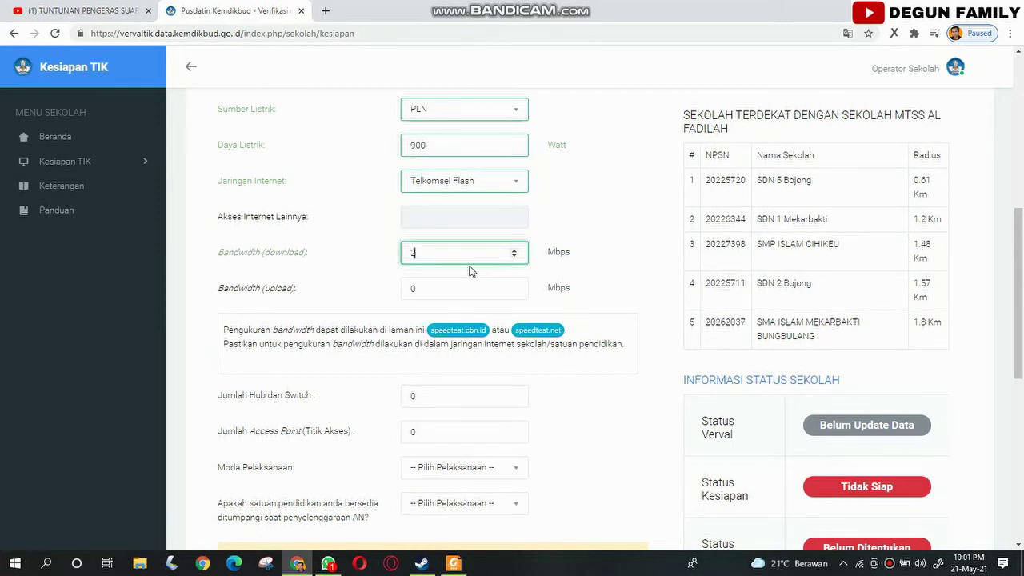
double_click(411, 290)
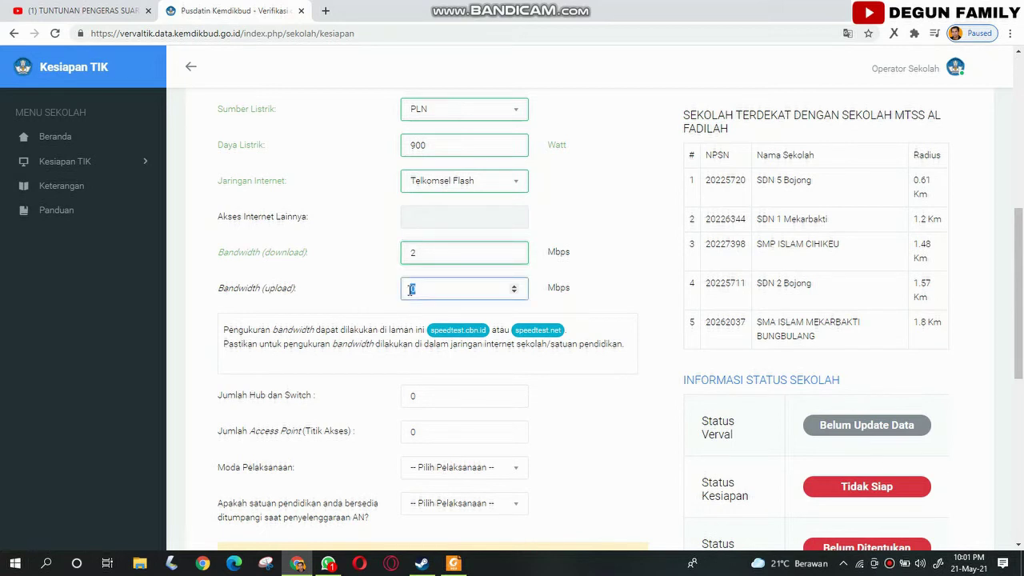
text(1)
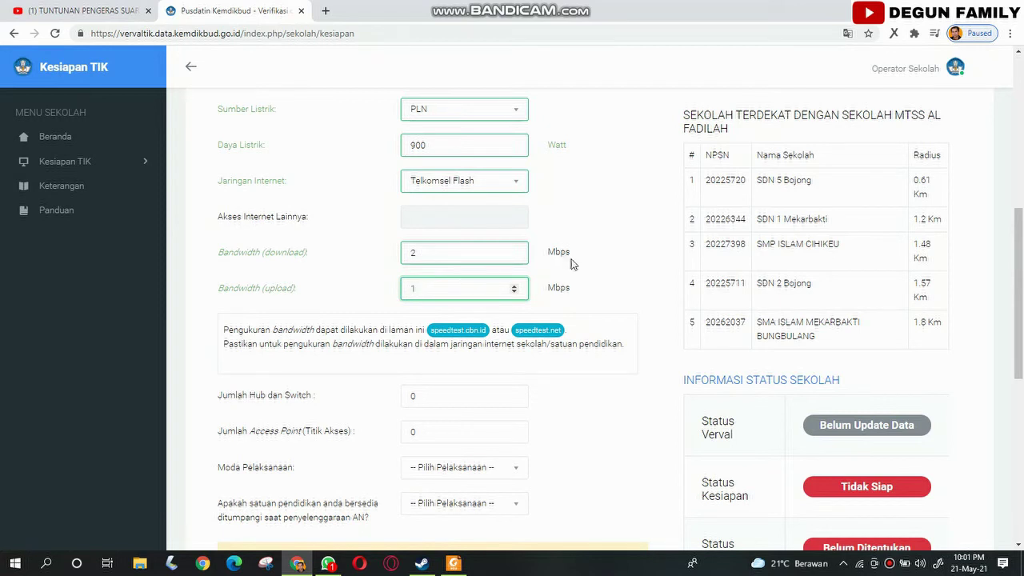
click(617, 248)
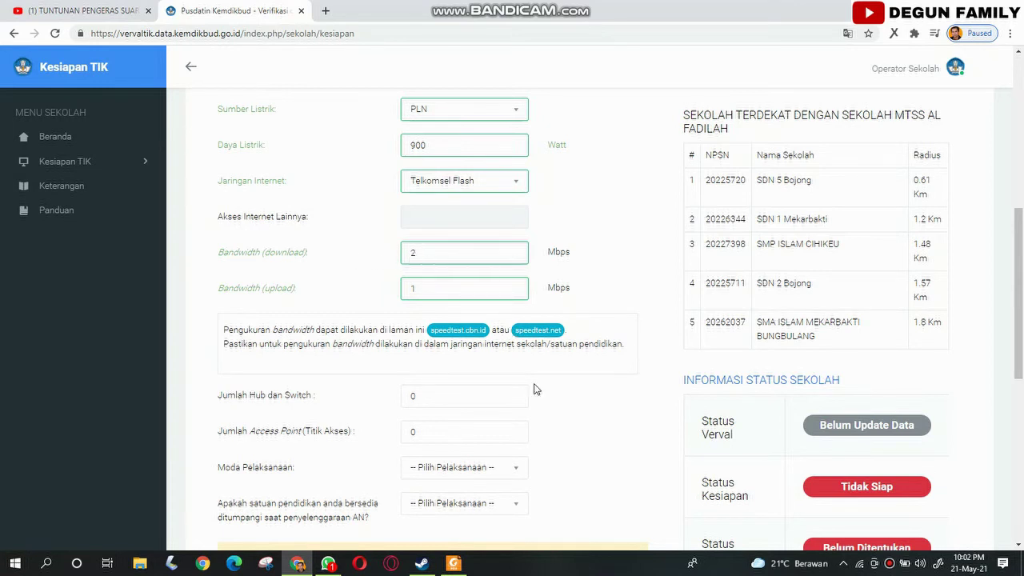
- Set the download bandwidth to 20 Mbps and the upload bandwidth to 10 Mbps
scroll(435, 419, down, 1)
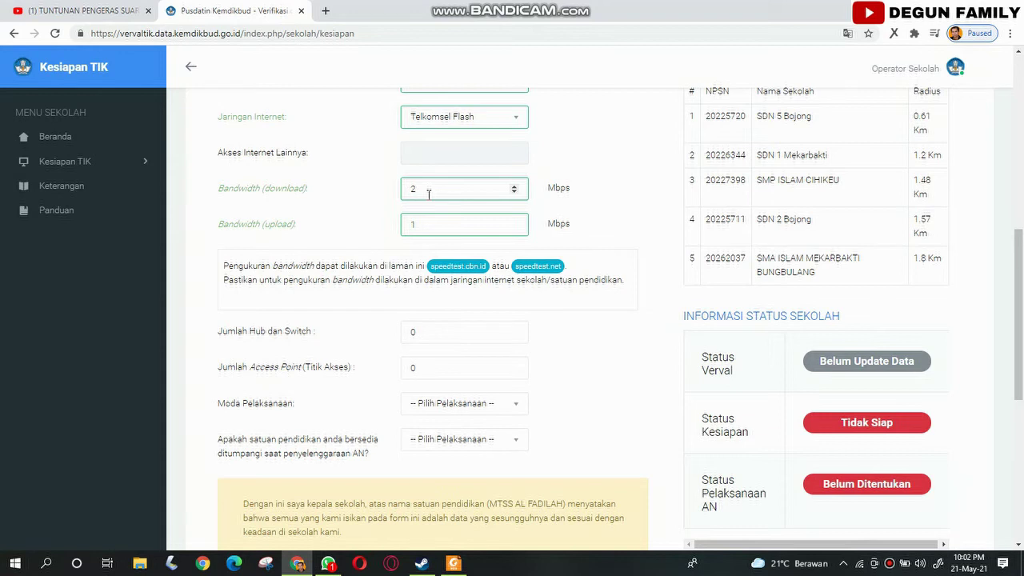
click(424, 190)
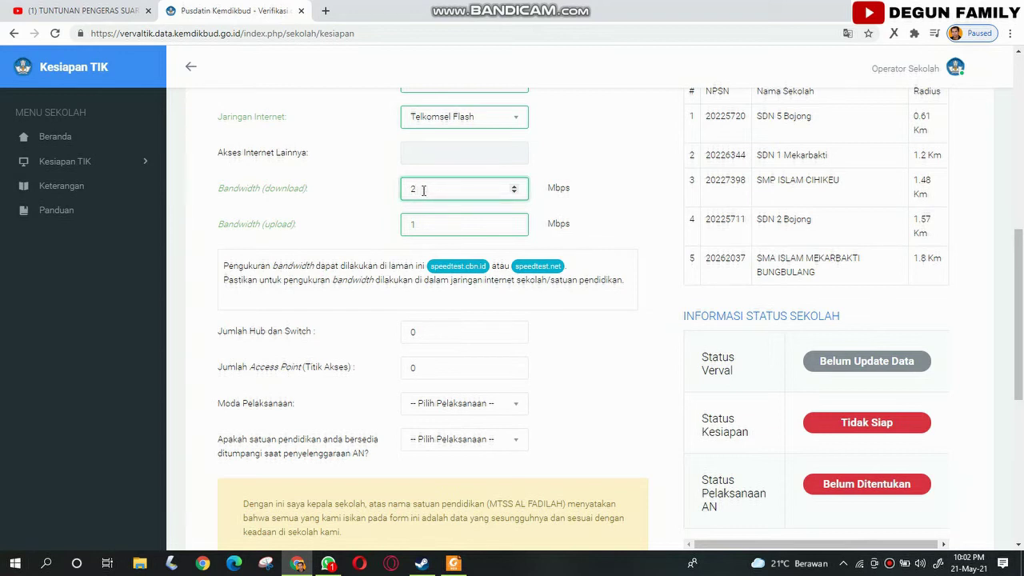
text(0)
click(419, 225)
text(10)
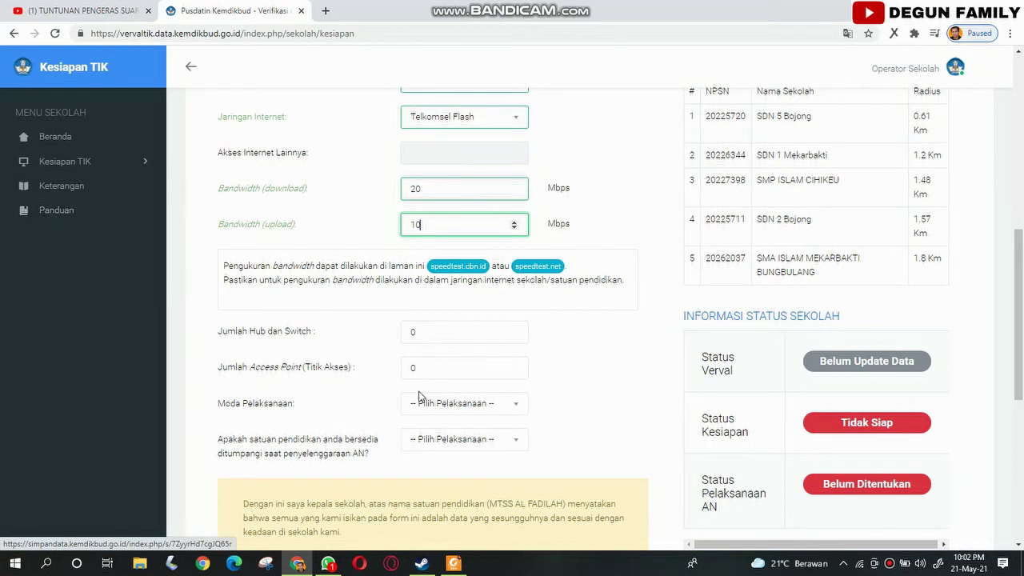
- Set the number of hubs and switches (Jumlah Hub dan Switch) to 1 and the number of access points to 12
click(412, 335)
text(1)
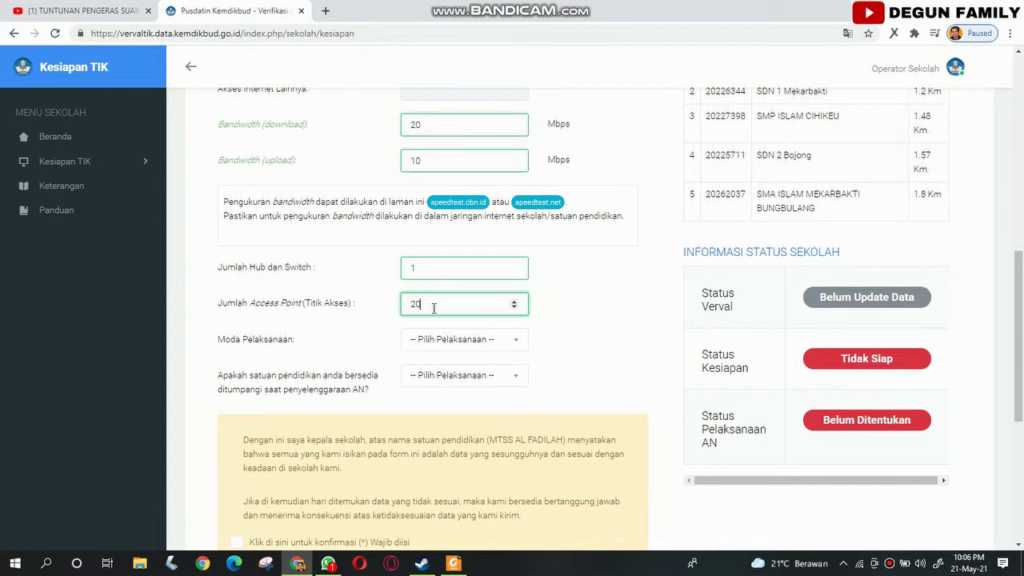
drag(420, 304, 408, 305)
text(12)
- Try Online as the Moda Pelaksanaan, then set it to Semi Online
click(469, 345)
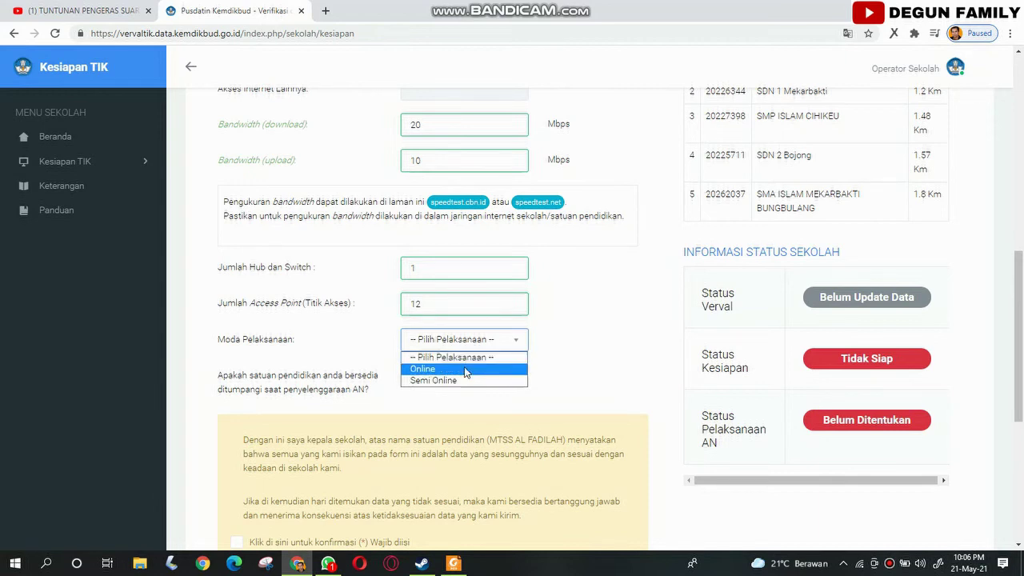
click(465, 370)
scroll(411, 366, down, 2)
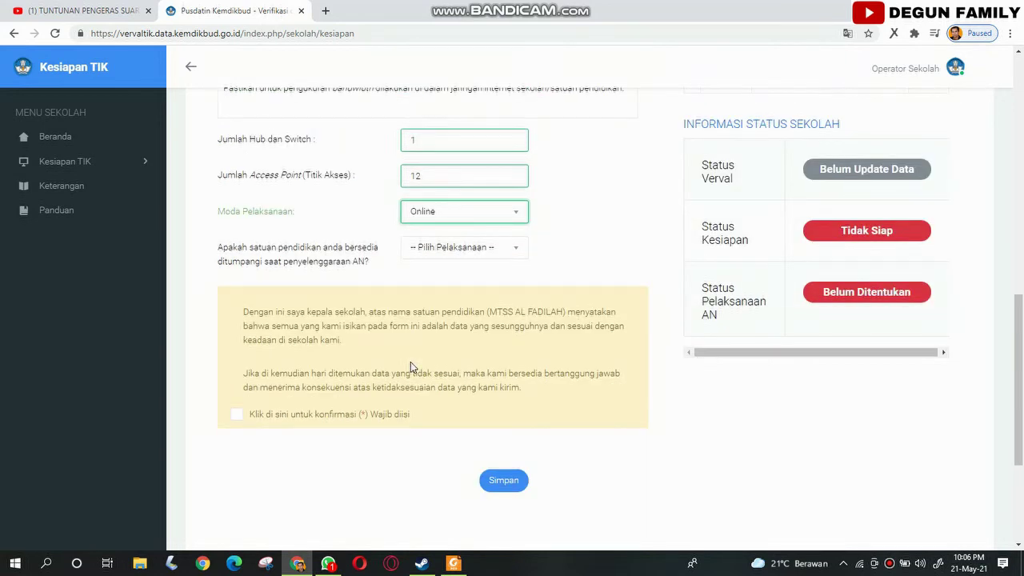
click(449, 211)
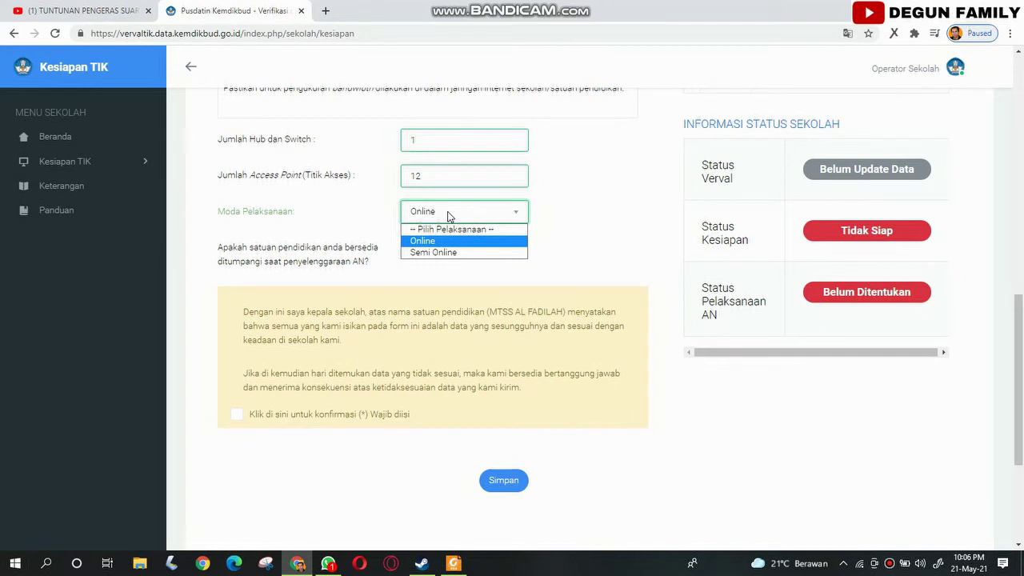
click(450, 253)
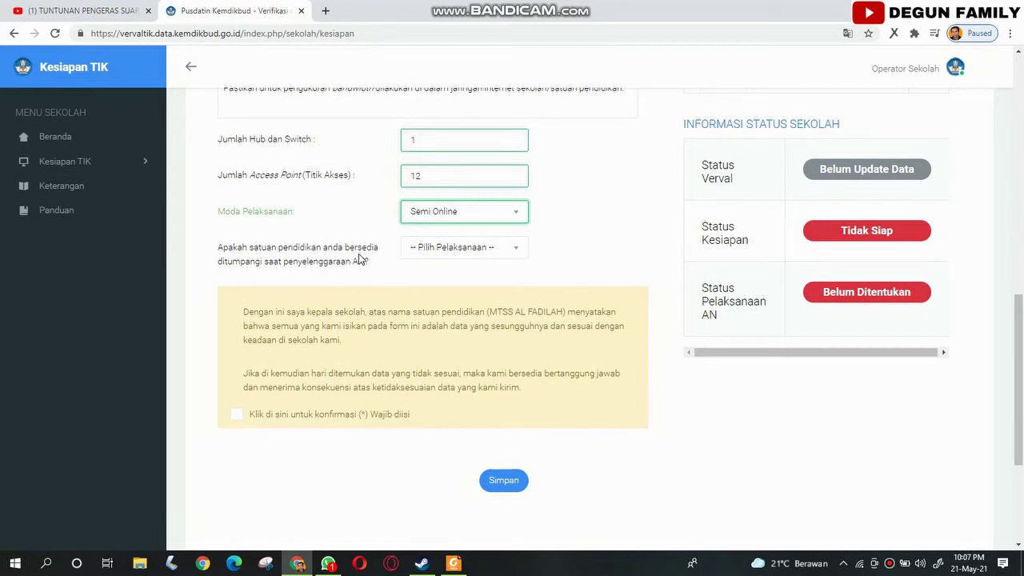
click(419, 216)
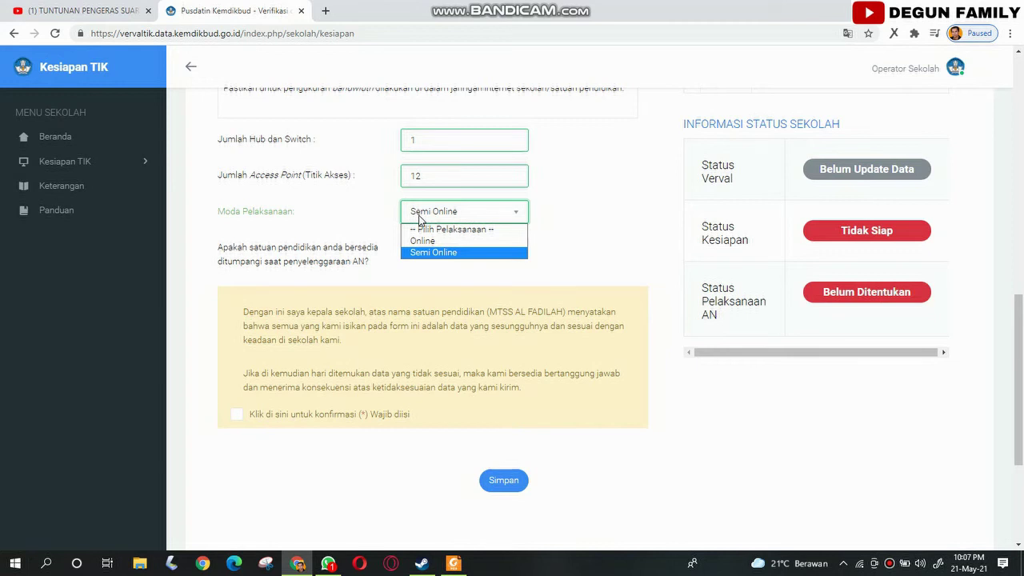
click(440, 253)
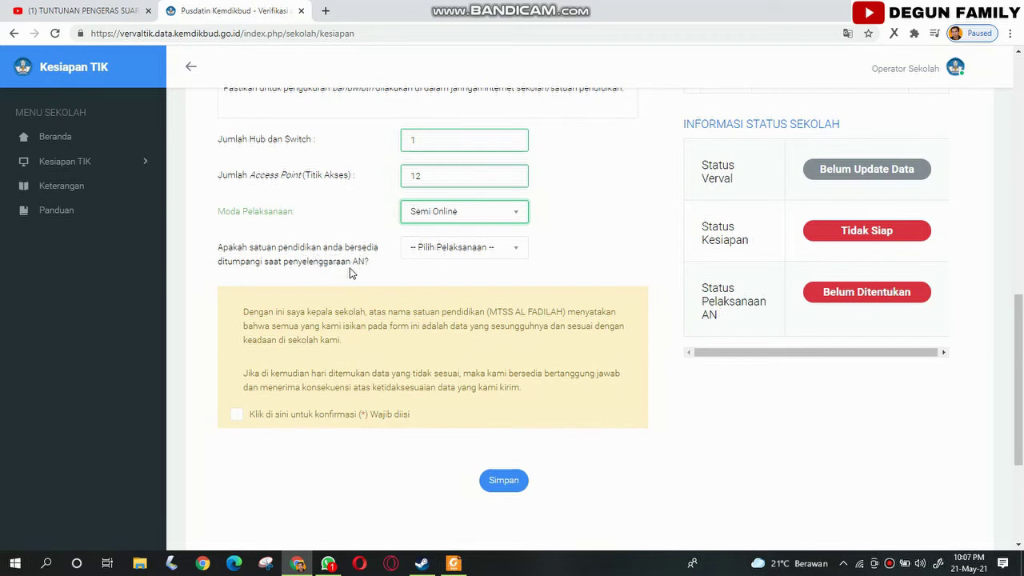
- Answer Tidak to whether the school is willing to host others for the AN, and tick the mandatory confirmation of the declaration
click(453, 254)
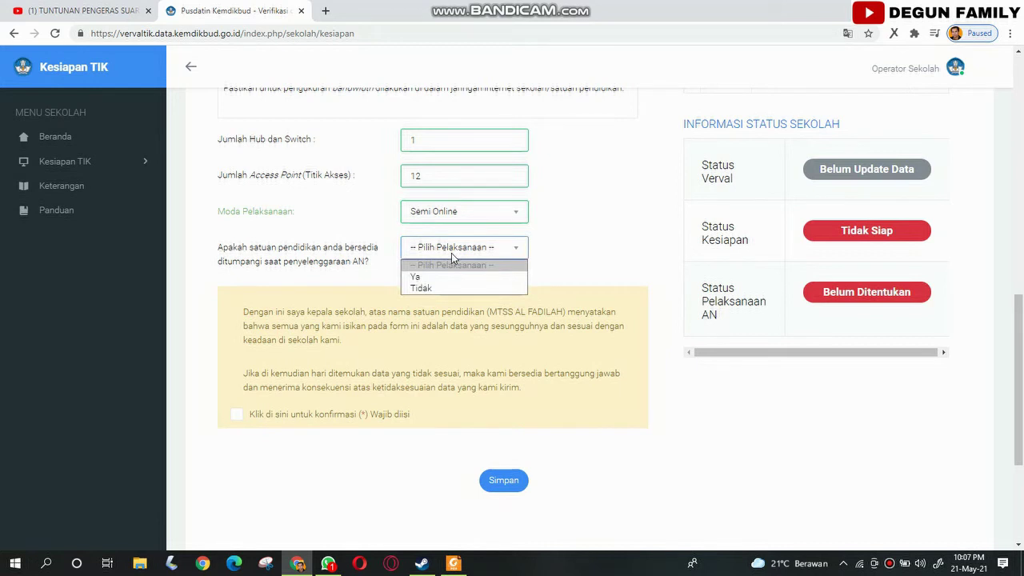
click(448, 289)
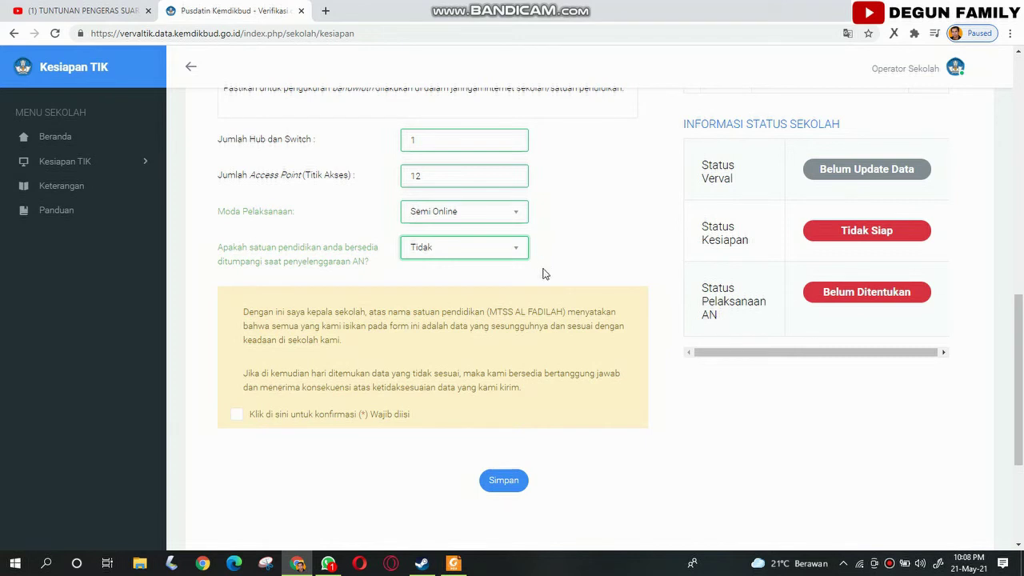
scroll(507, 343, down, 1)
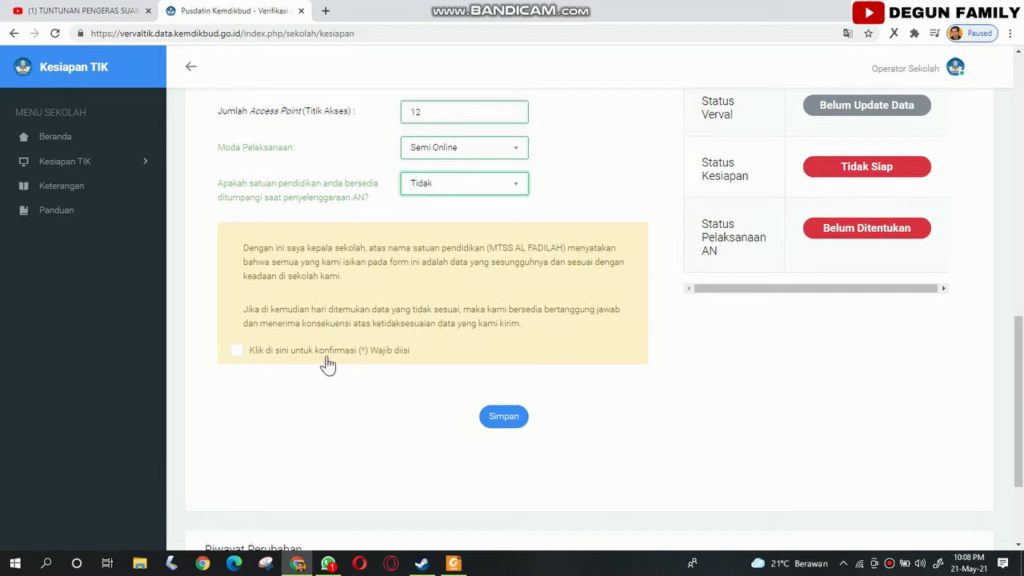
click(236, 357)
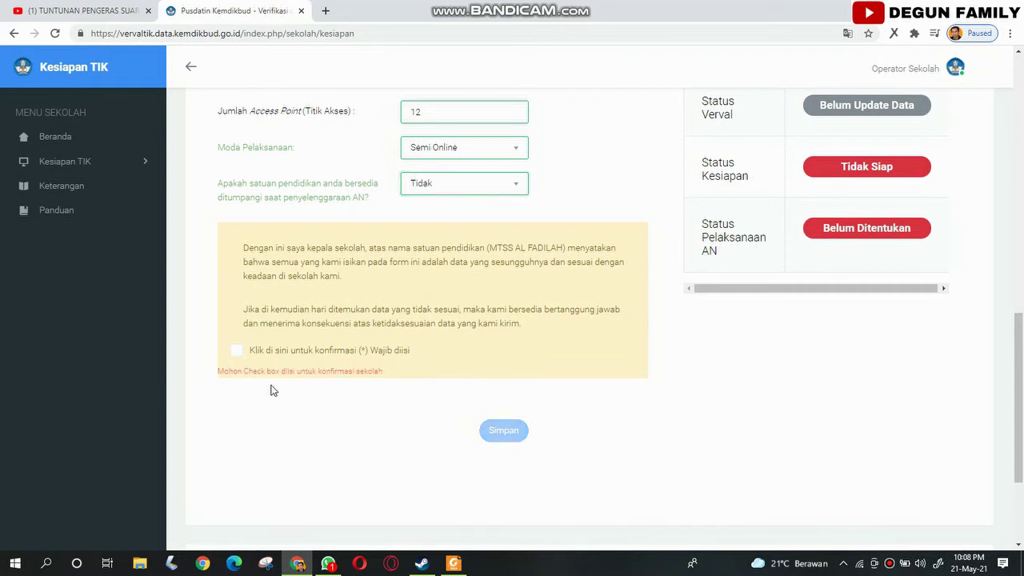
click(238, 355)
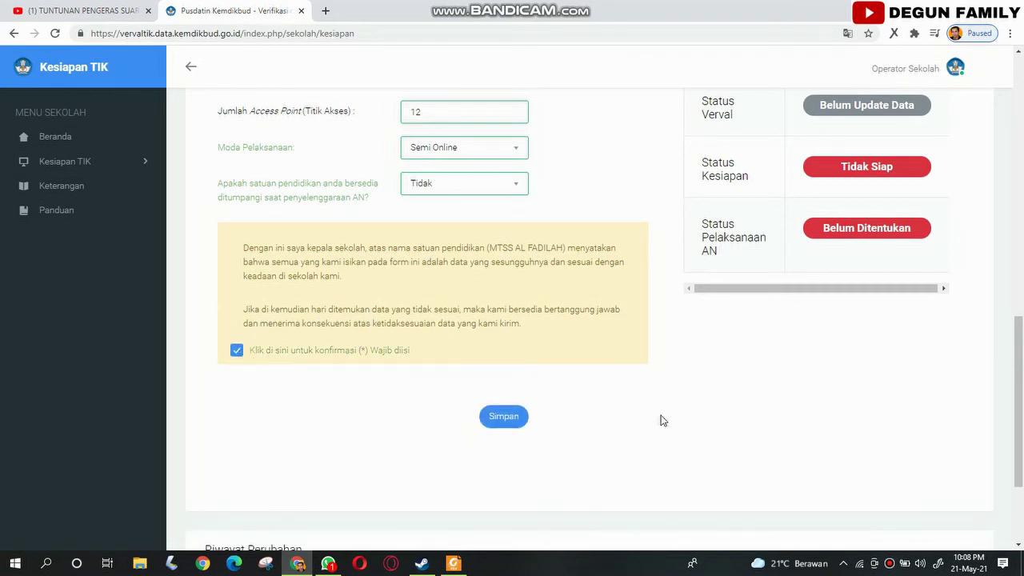
- Review the entered internet and execution data alongside the school's status information before saving
scroll(673, 426, up, 1)
scroll(680, 426, up, 2)
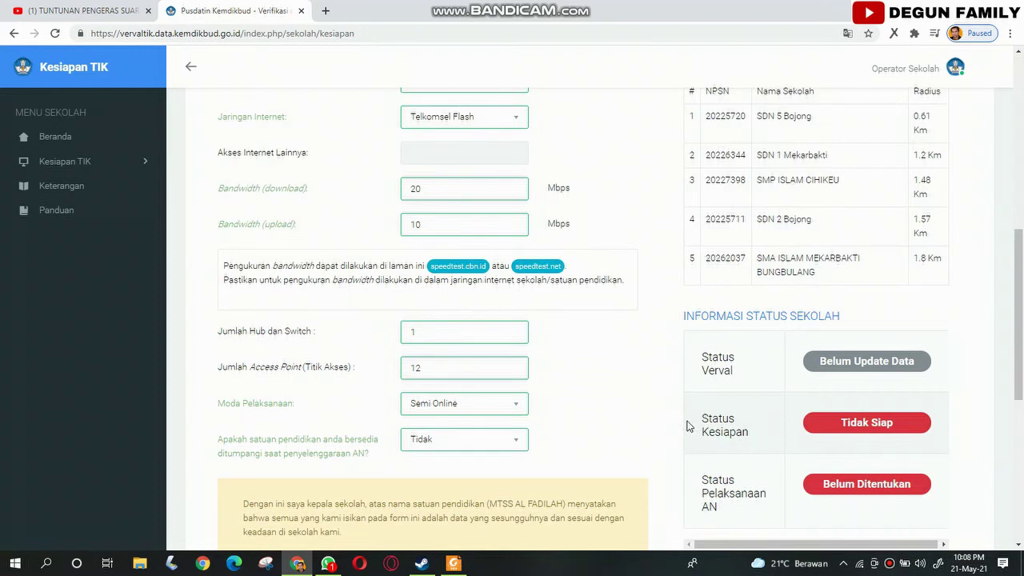
scroll(687, 420, down, 2)
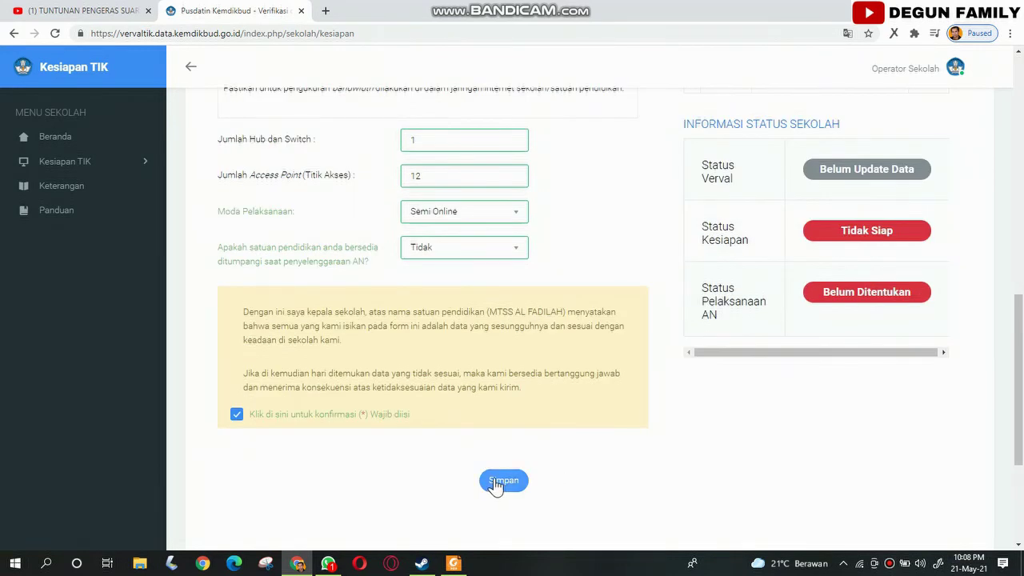
scroll(680, 490, up, 2)
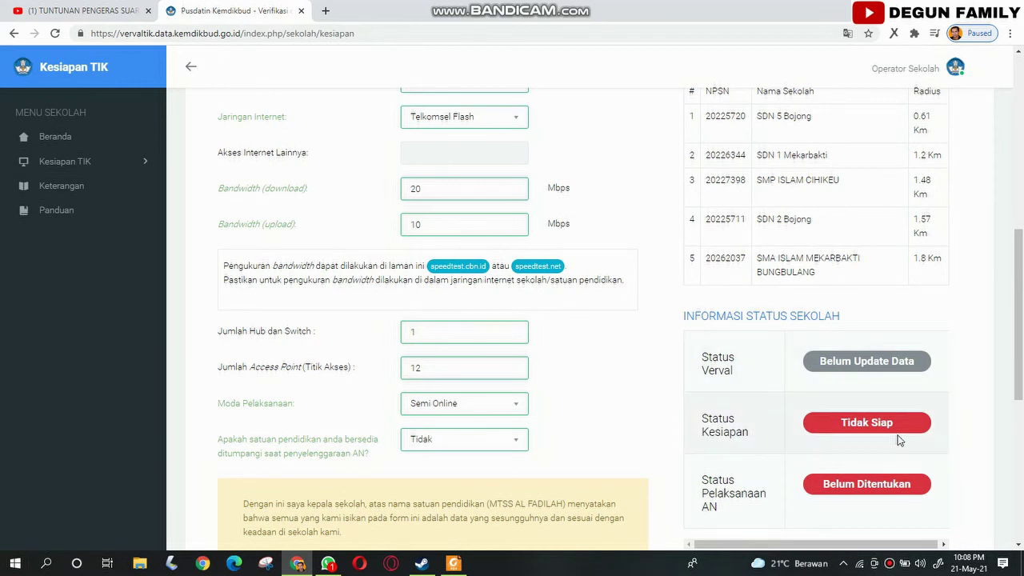
scroll(756, 432, down, 2)
- Examine the school's position on the coordinate map, the VervalSP correction link and the list of nearest schools
scroll(693, 458, up, 5)
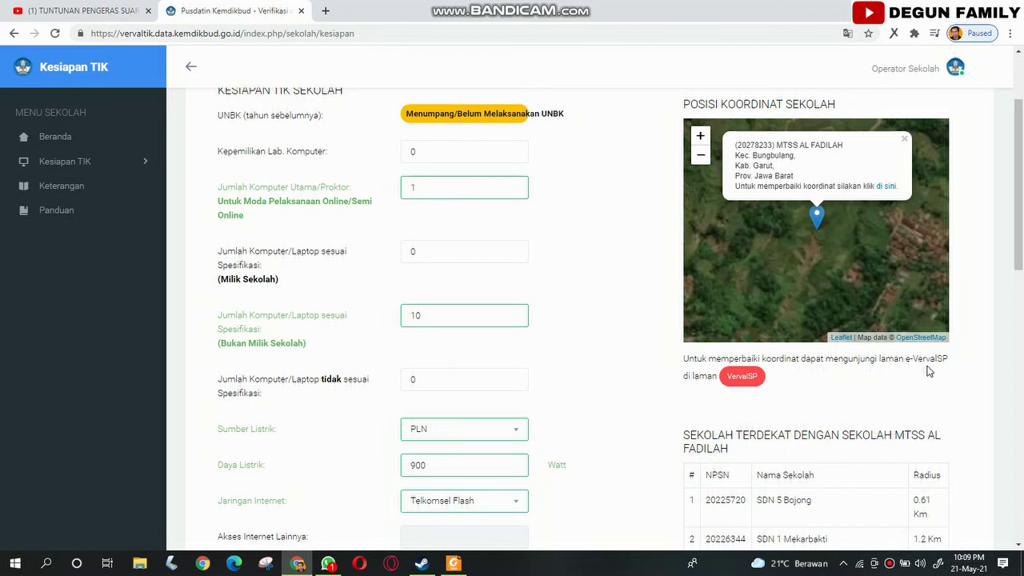
click(741, 383)
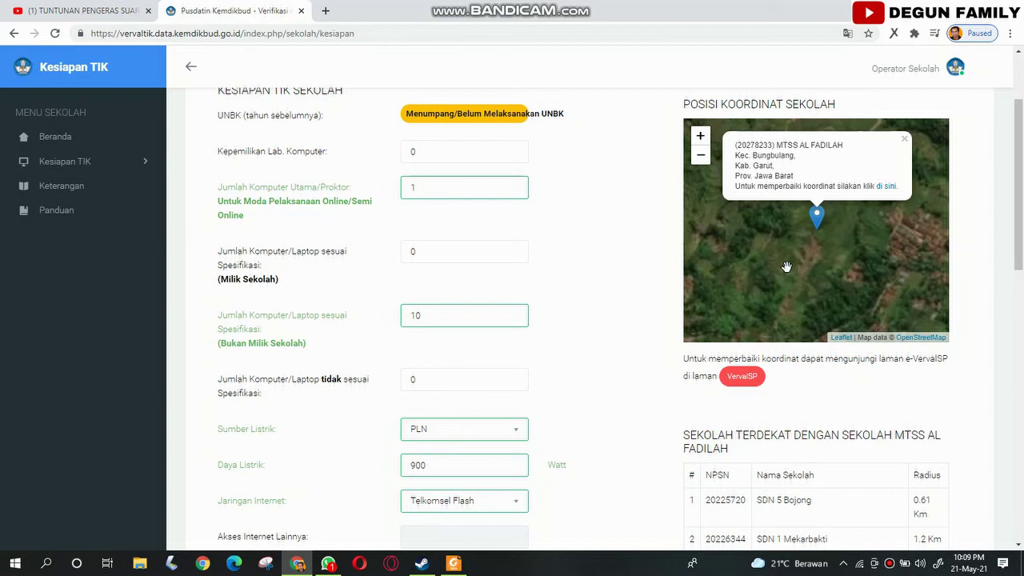
drag(787, 267, 784, 290)
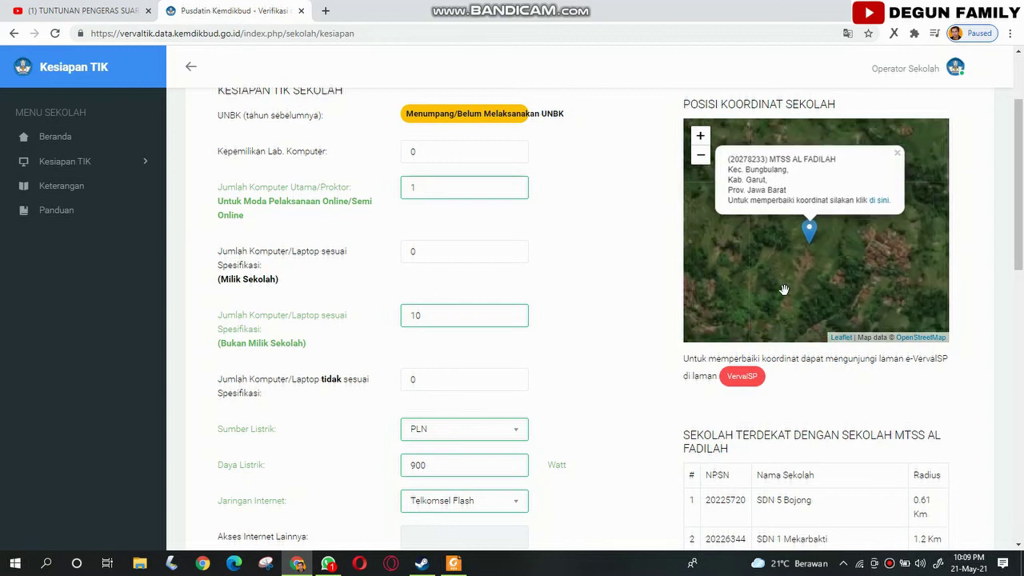
scroll(728, 318, down, 3)
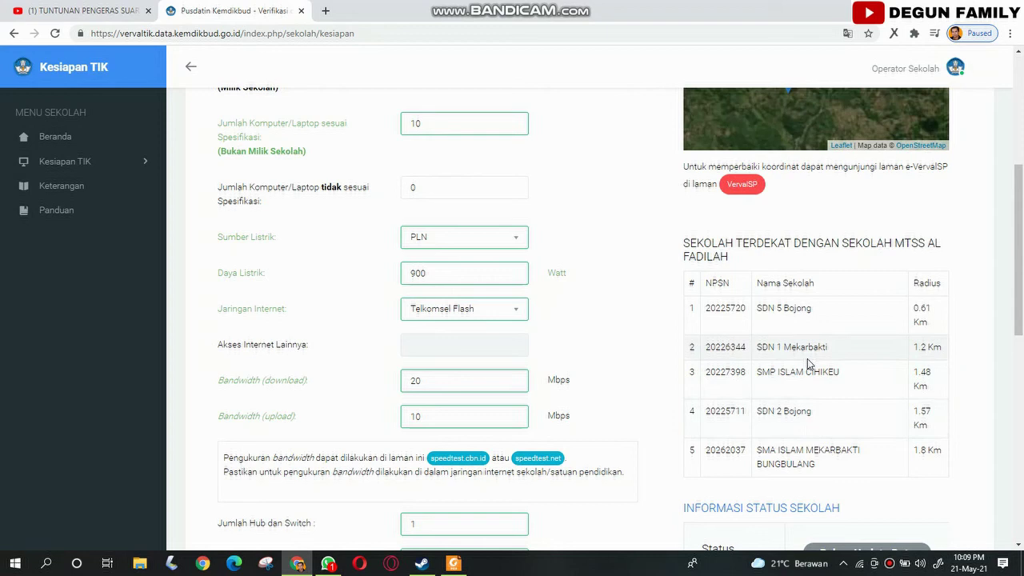
scroll(800, 376, up, 3)
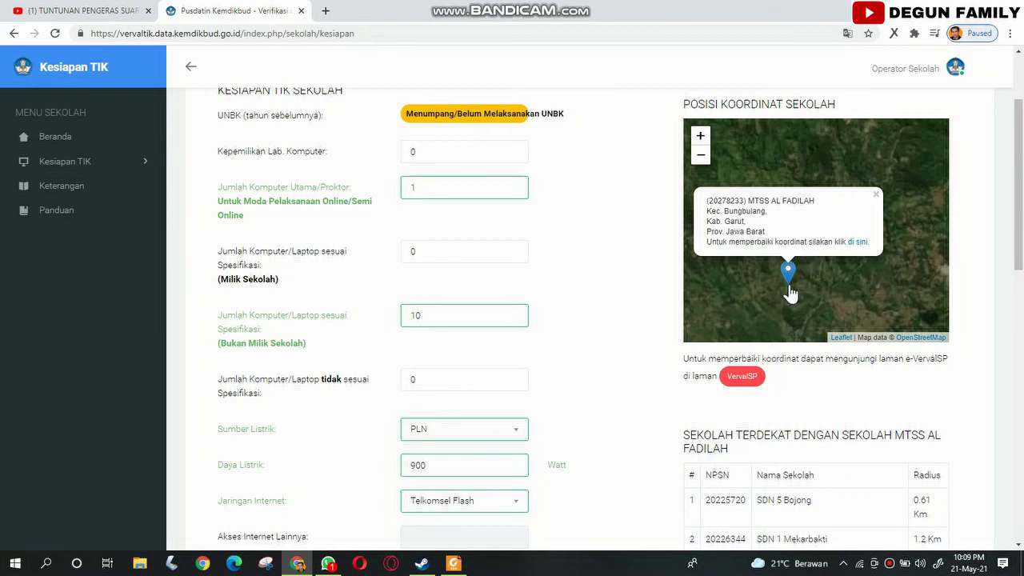
scroll(790, 294, up, 2)
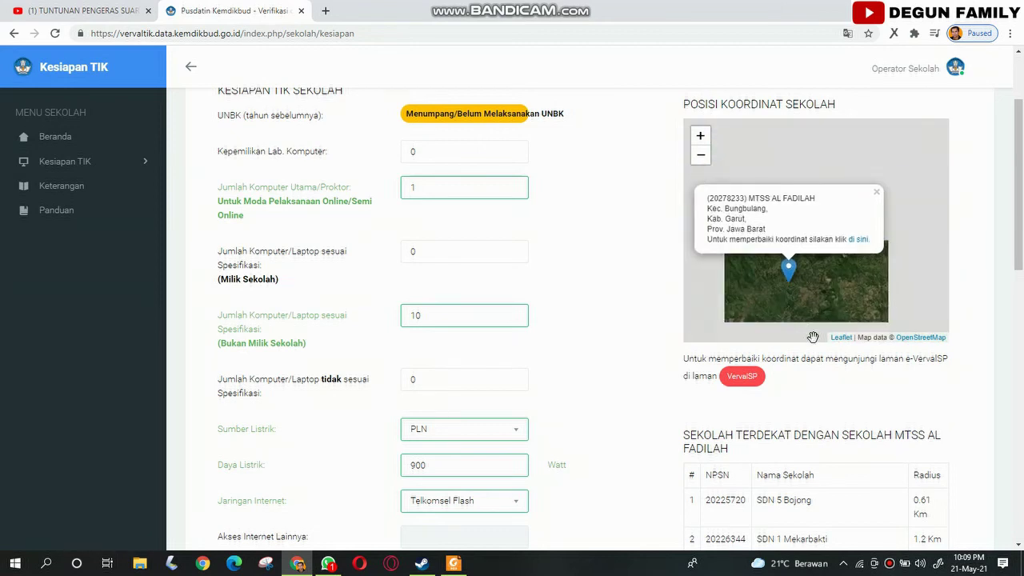
scroll(744, 473, down, 2)
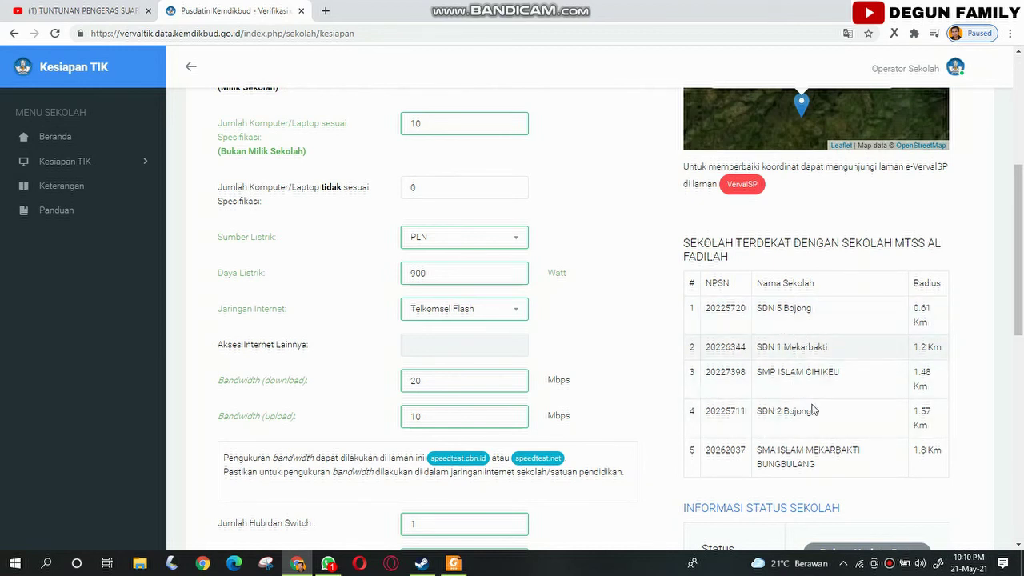
scroll(771, 213, up, 2)
click(803, 230)
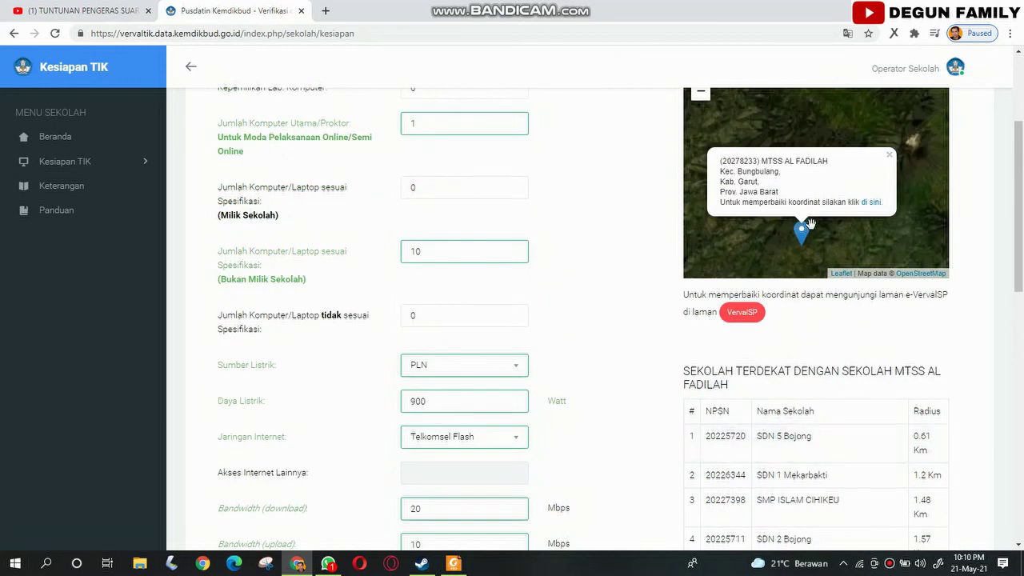
scroll(803, 317, up, 1)
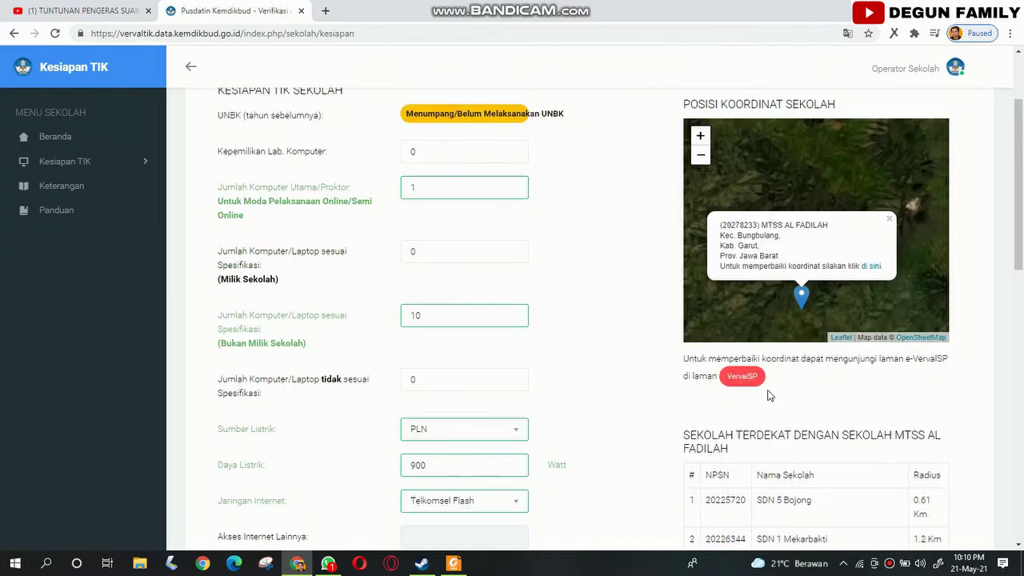
- Save the completed ICT readiness form
scroll(771, 395, down, 6)
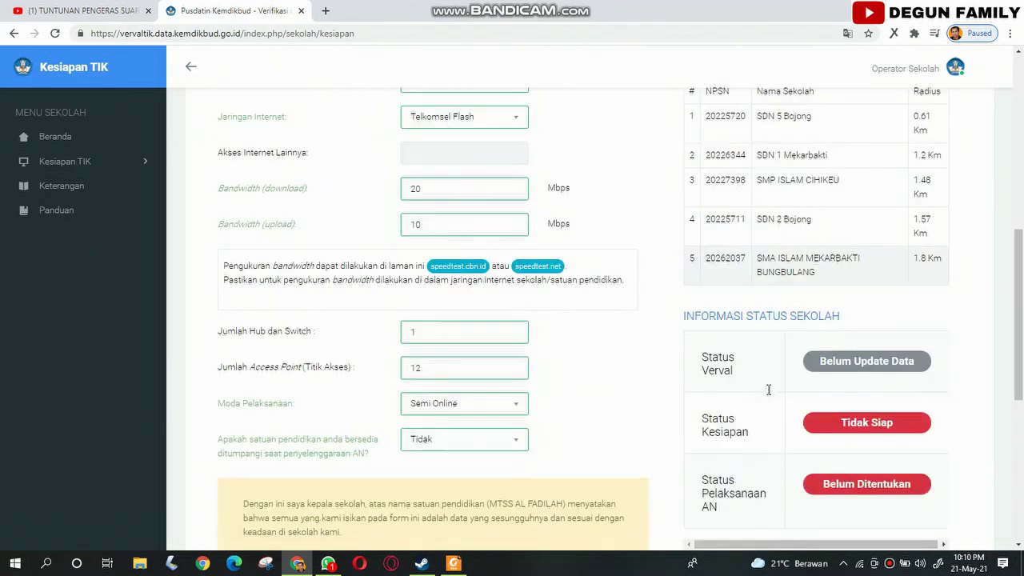
scroll(767, 395, down, 4)
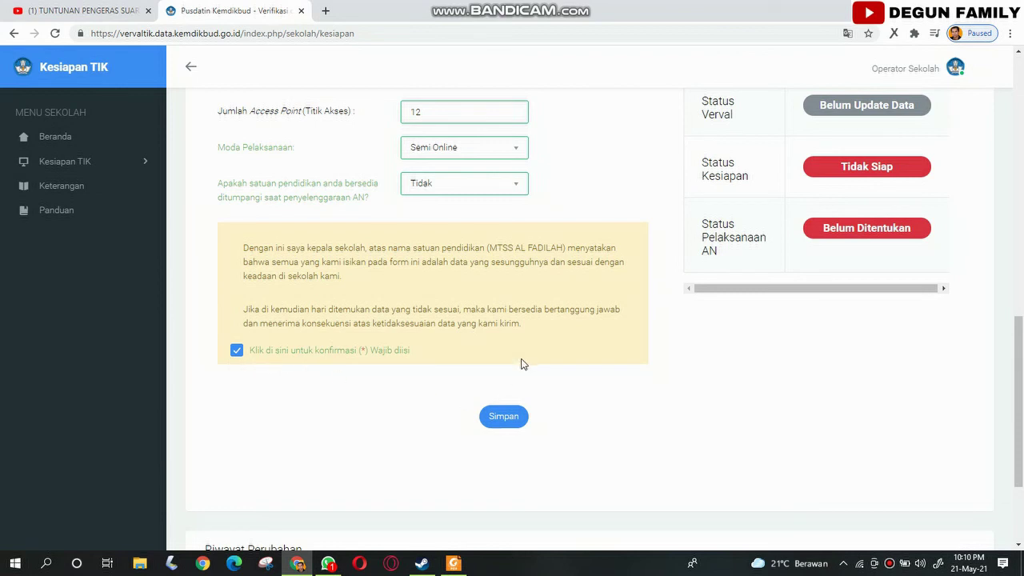
click(505, 424)
click(504, 416)
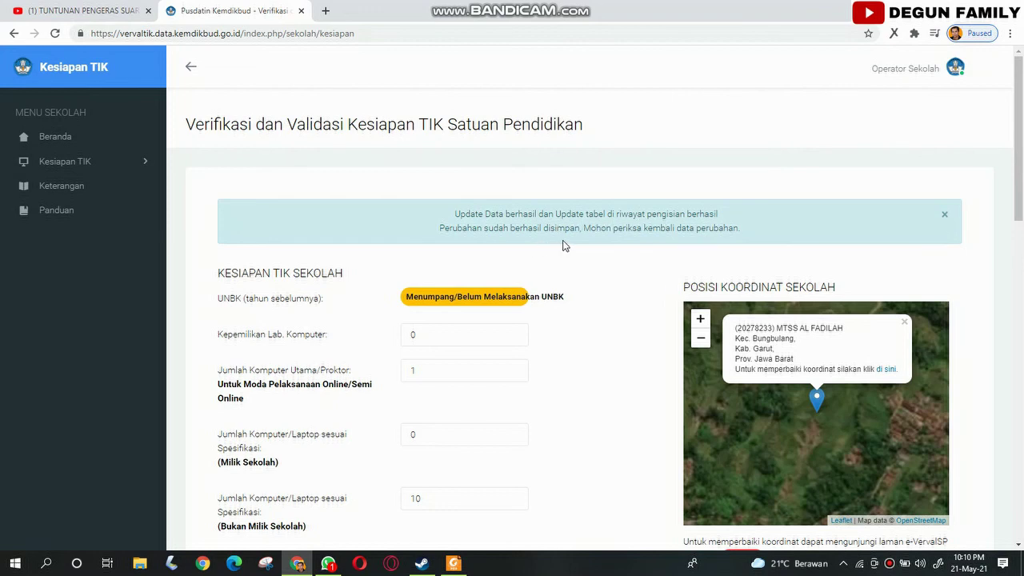
- Check the saved form data, the school's verification and readiness statuses, and the change history section
scroll(677, 239, down, 6)
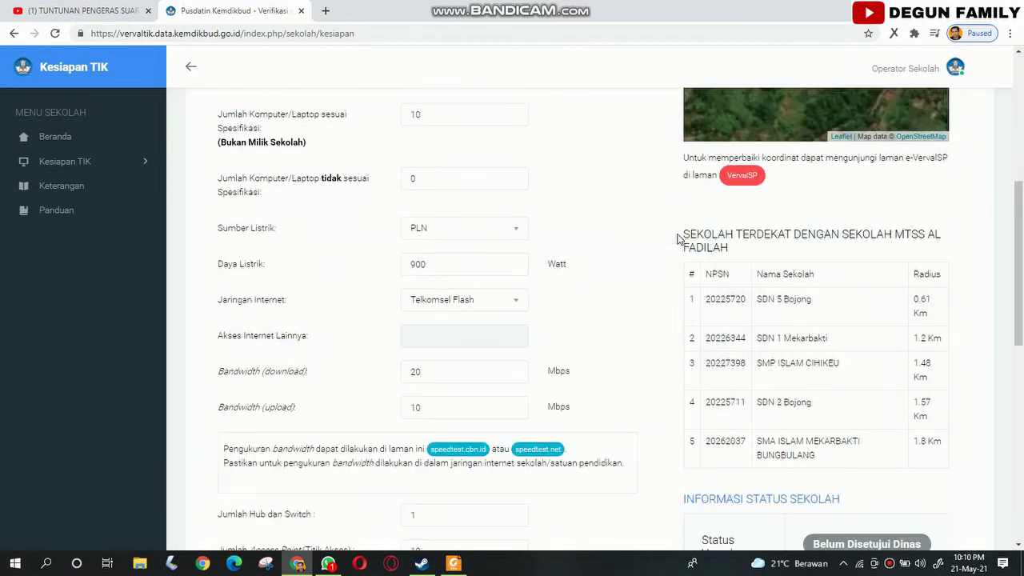
scroll(677, 238, down, 2)
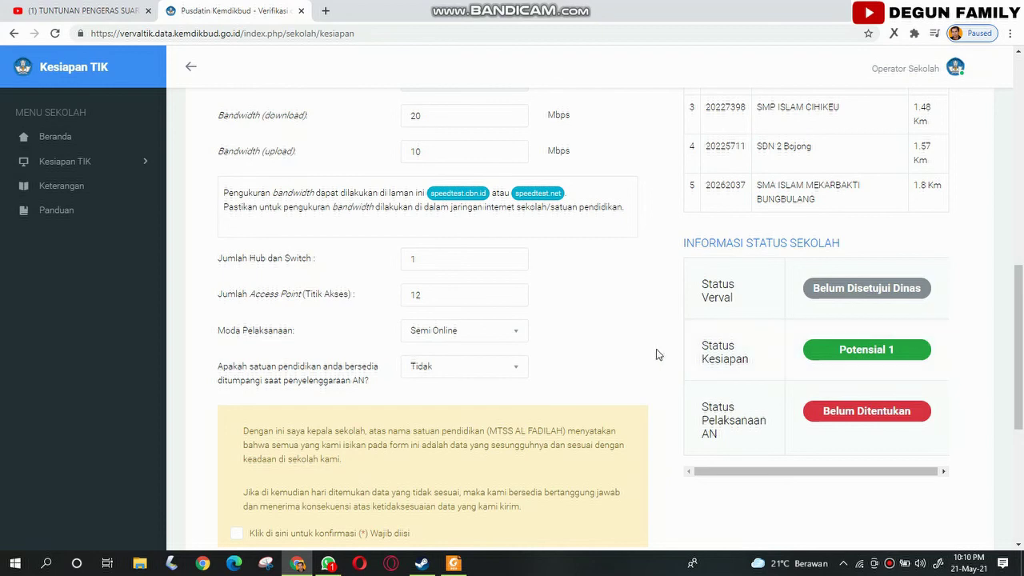
scroll(642, 354, up, 4)
scroll(640, 354, up, 2)
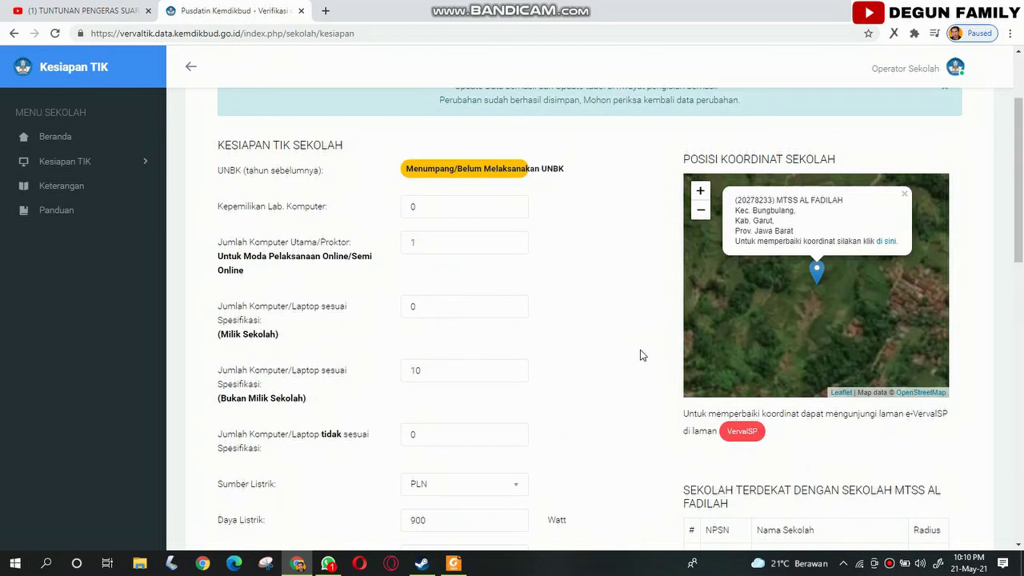
scroll(640, 354, down, 4)
scroll(640, 354, down, 3)
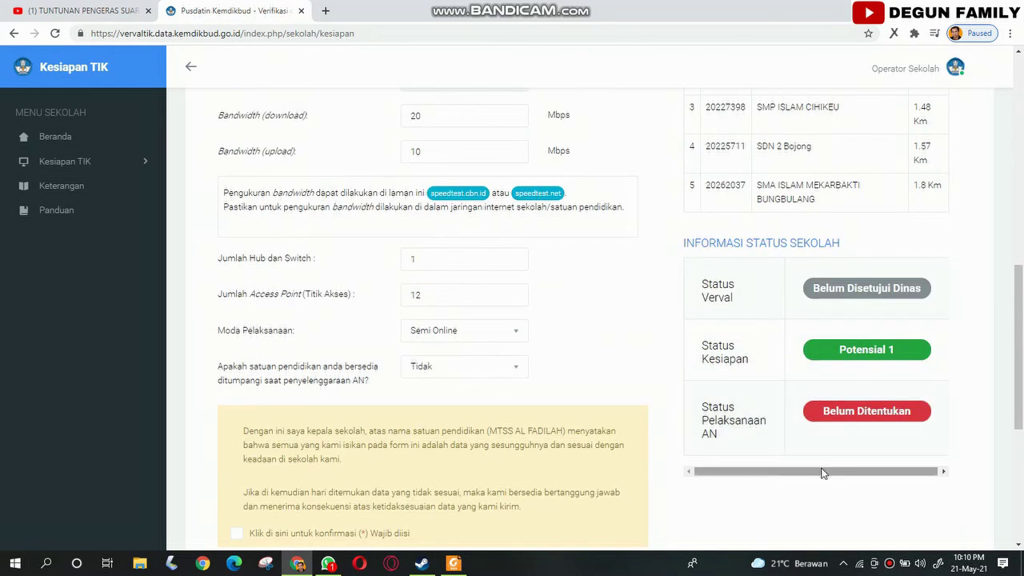
scroll(720, 440, down, 4)
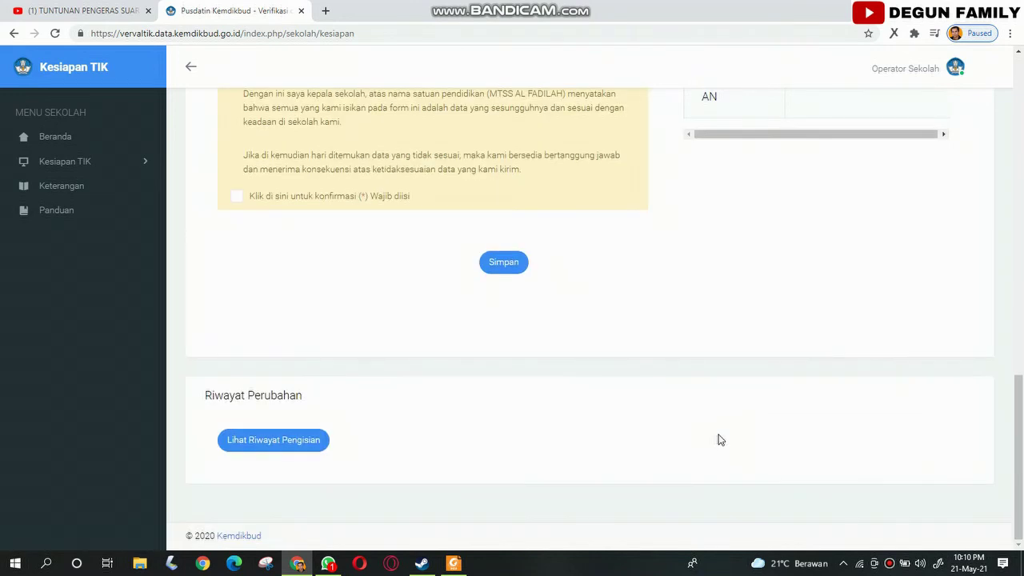
scroll(560, 416, up, 2)
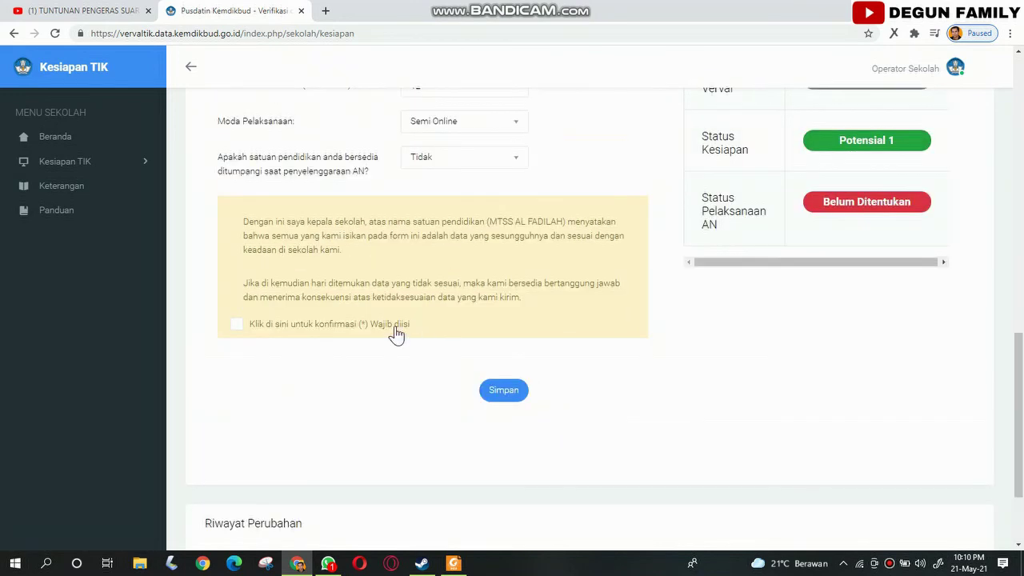
scroll(448, 337, up, 4)
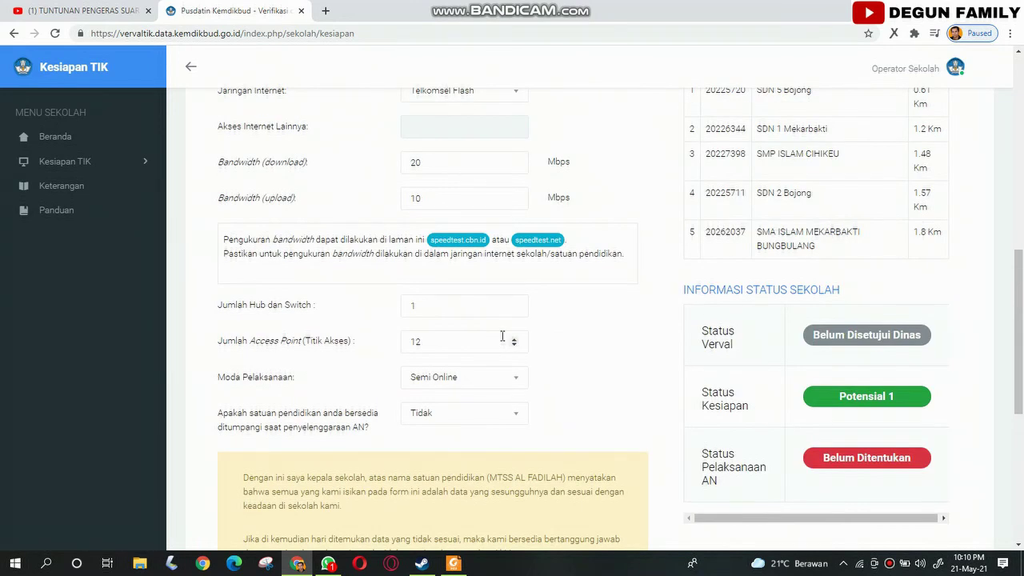
scroll(503, 336, up, 8)
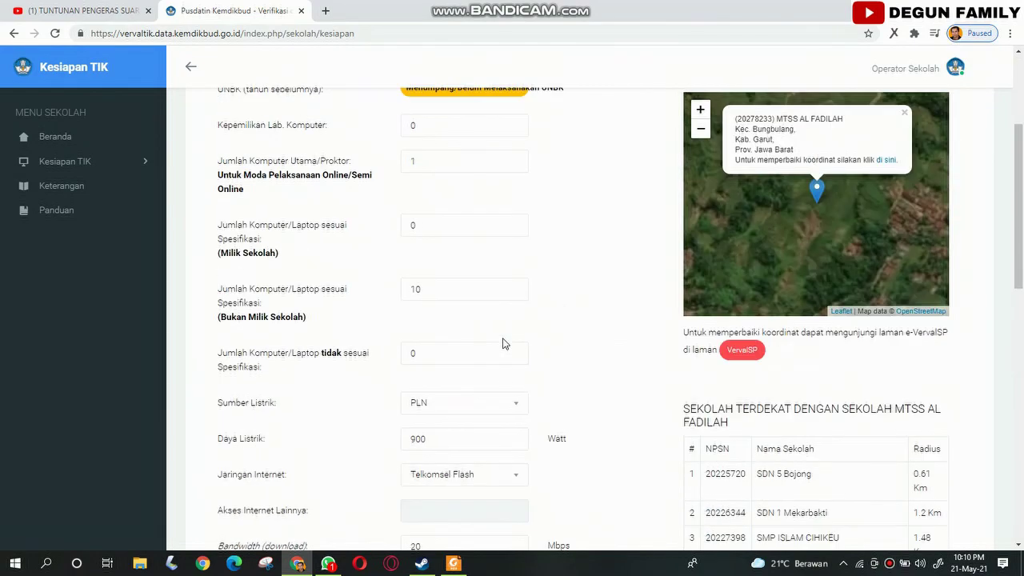
scroll(503, 344, down, 8)
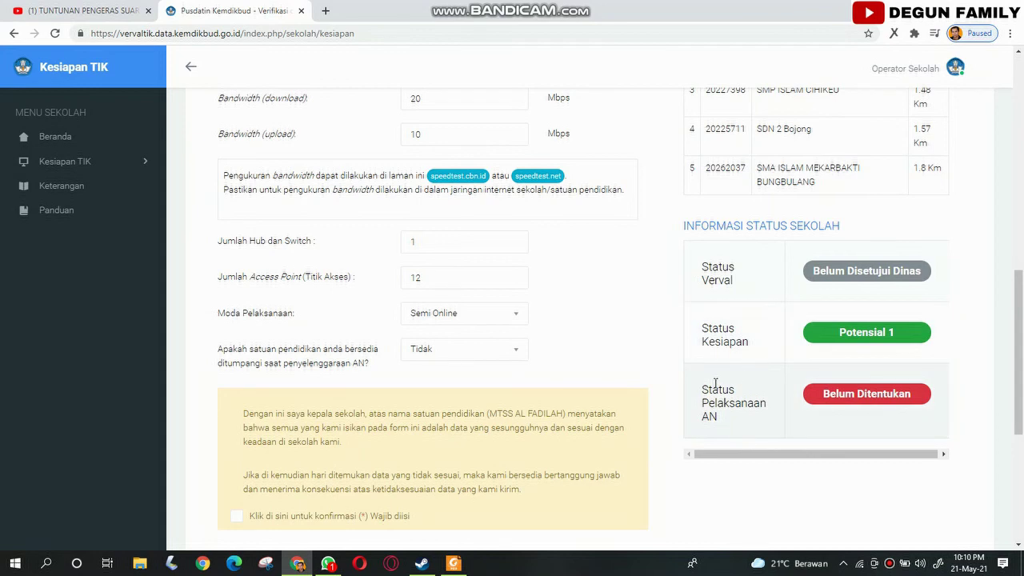
scroll(784, 385, up, 8)
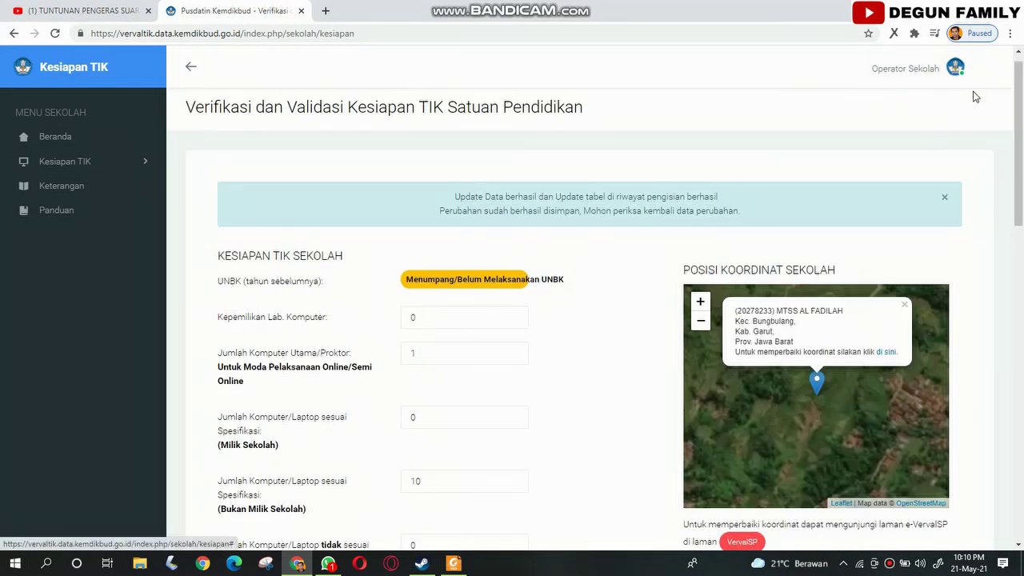